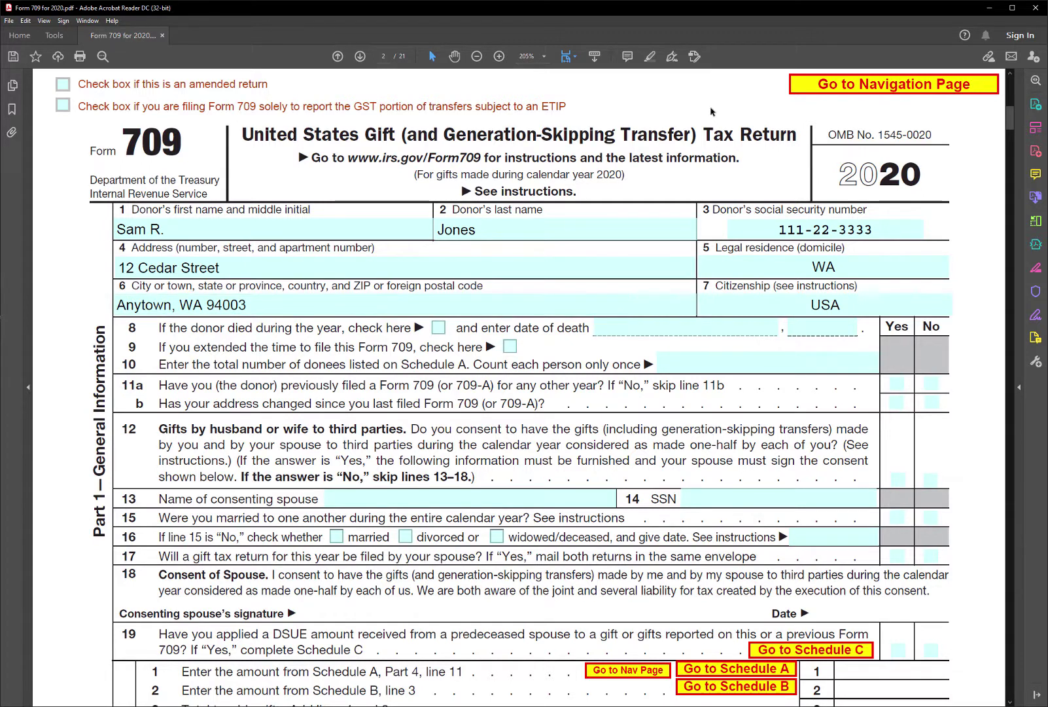
# Visit Schedule B, Gifts From Prior Periods, by way of the navigation page, and return to page 1 of the form
pyautogui.click(892, 81)
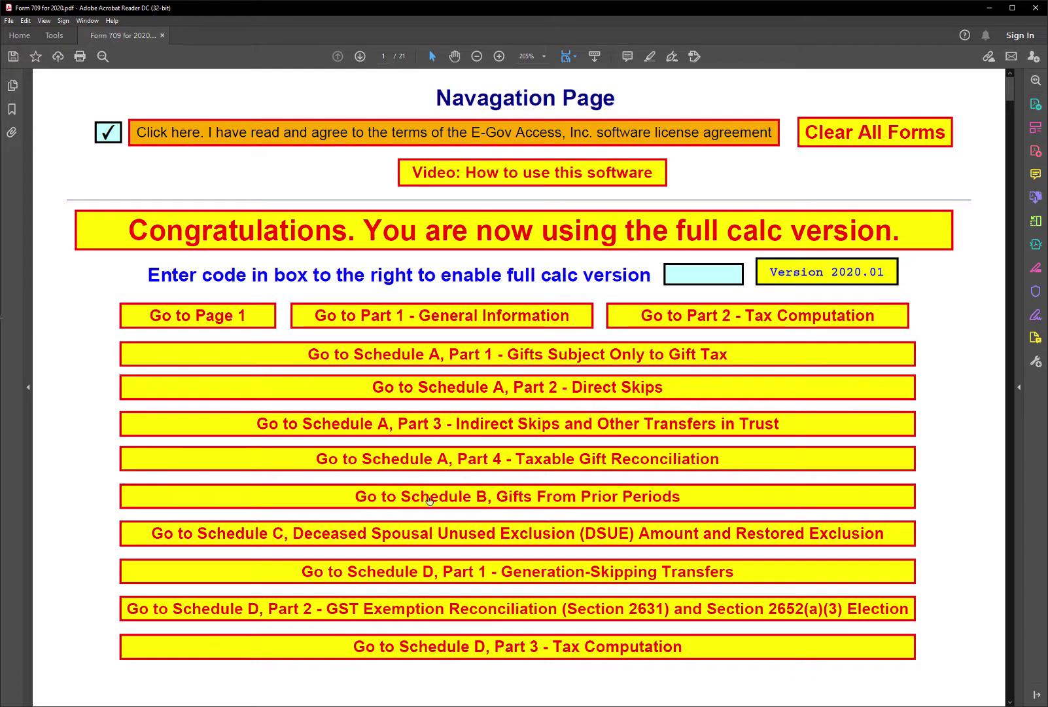
pyautogui.click(480, 496)
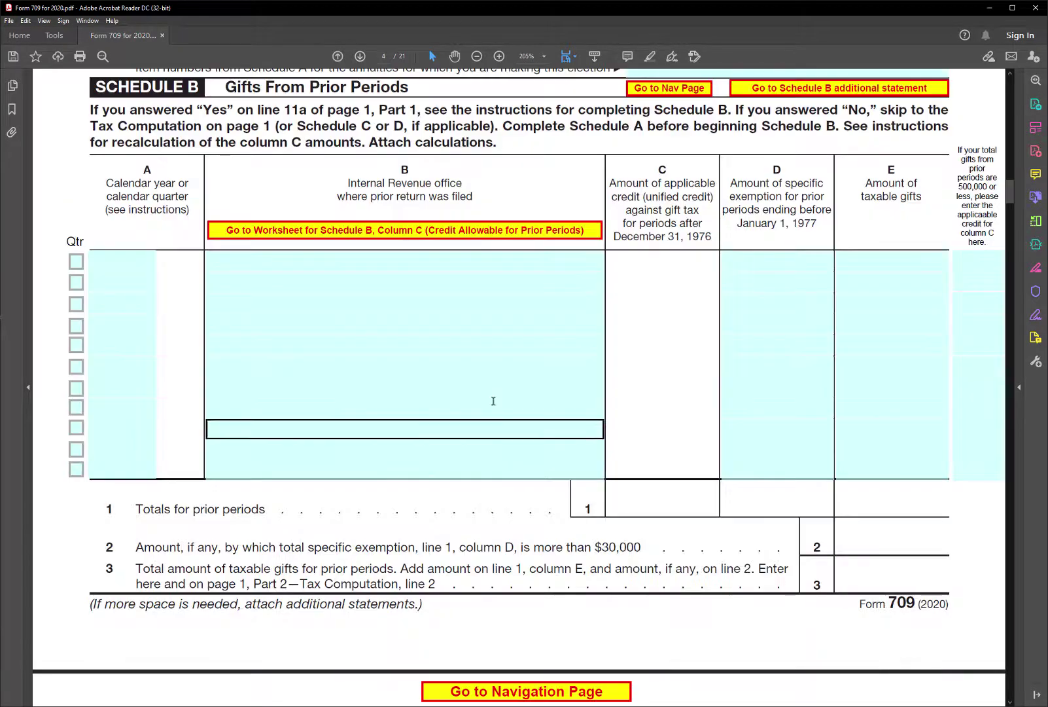
pyautogui.click(696, 89)
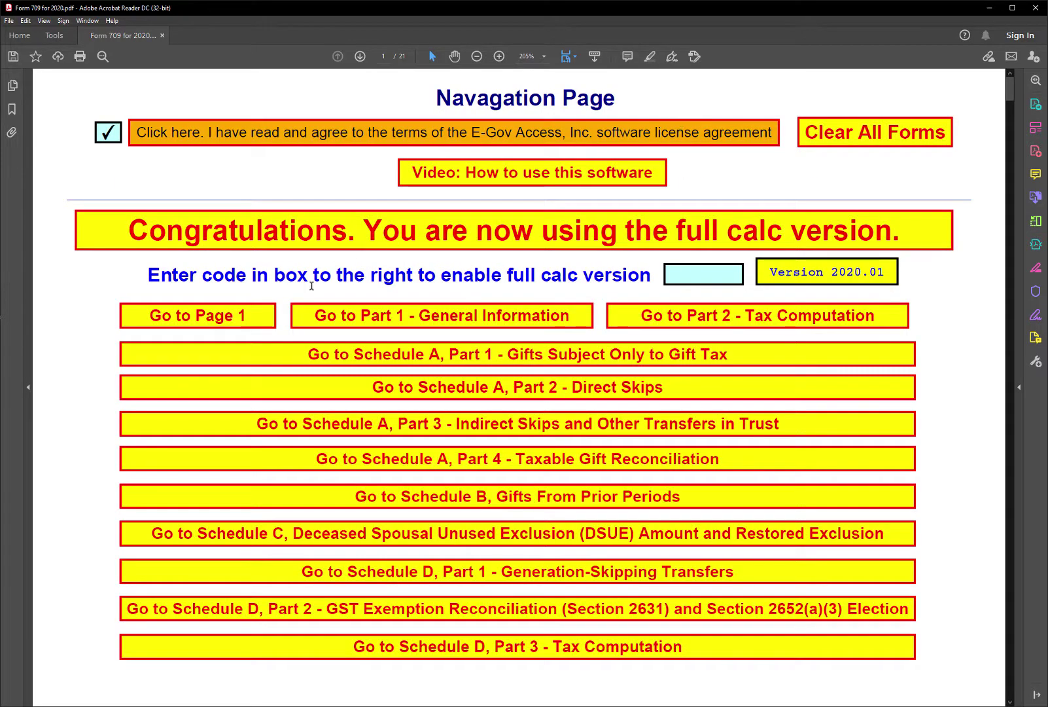
pyautogui.click(261, 321)
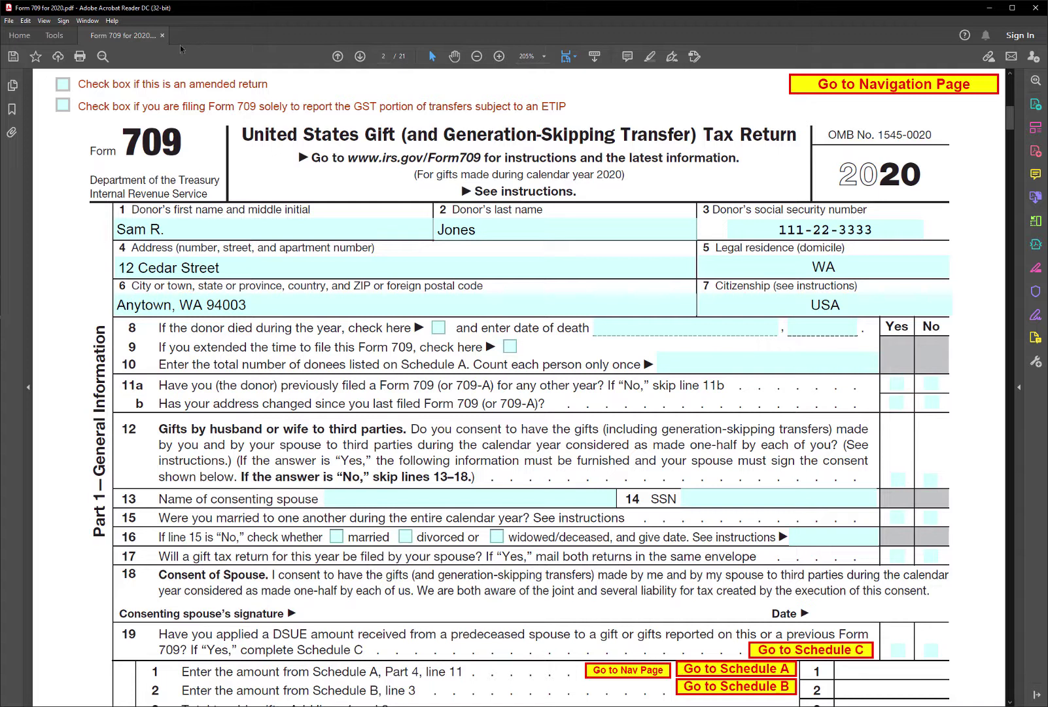
# Enter 1 as the total number of donees on line 10, leaving the amended return box unchecked
pyautogui.click(66, 88)
pyautogui.click(63, 84)
pyautogui.click(702, 370)
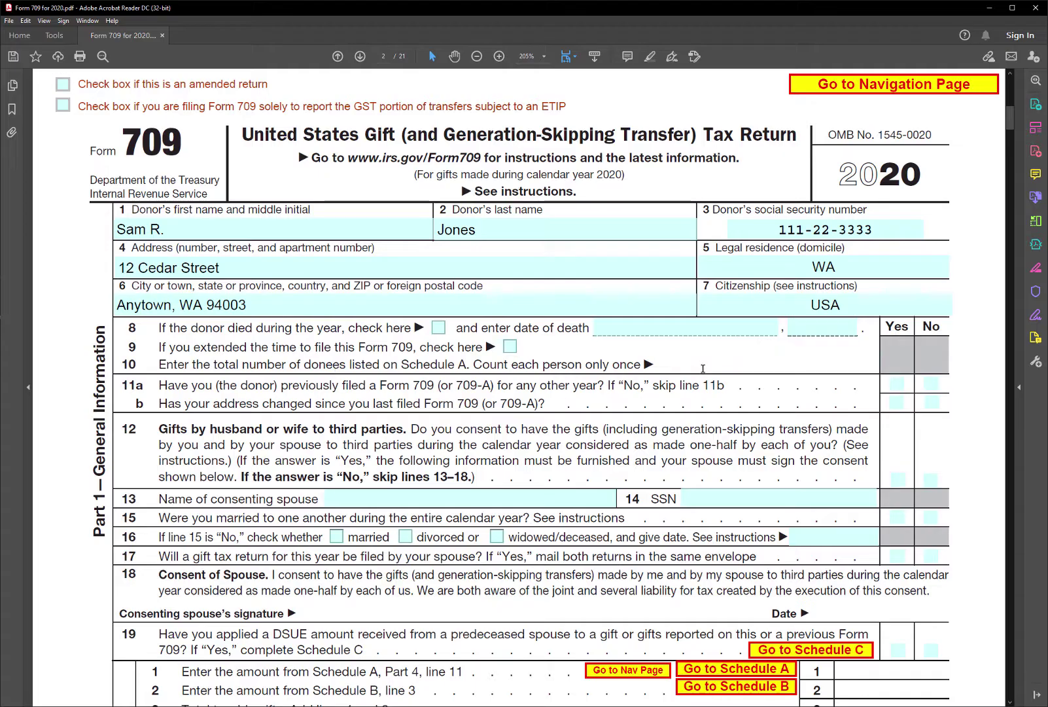
pyautogui.write('1')
pyautogui.press('Return')
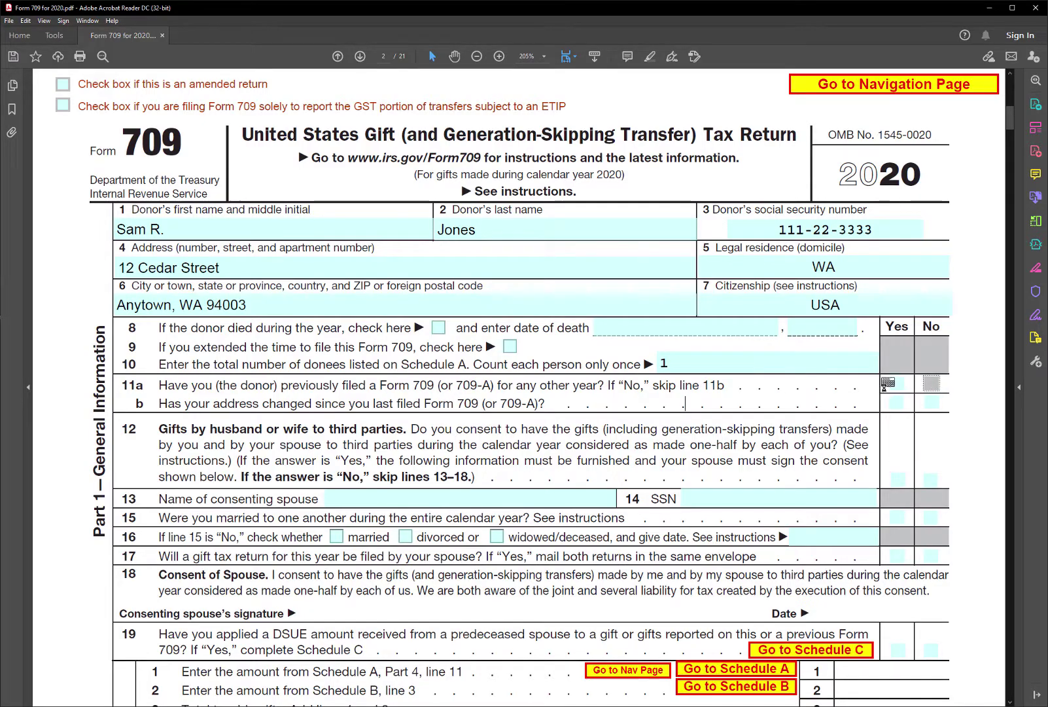
# Answer No on lines 11a, 11b, 12 and 19 of Part 1, General Information
pyautogui.click(930, 404)
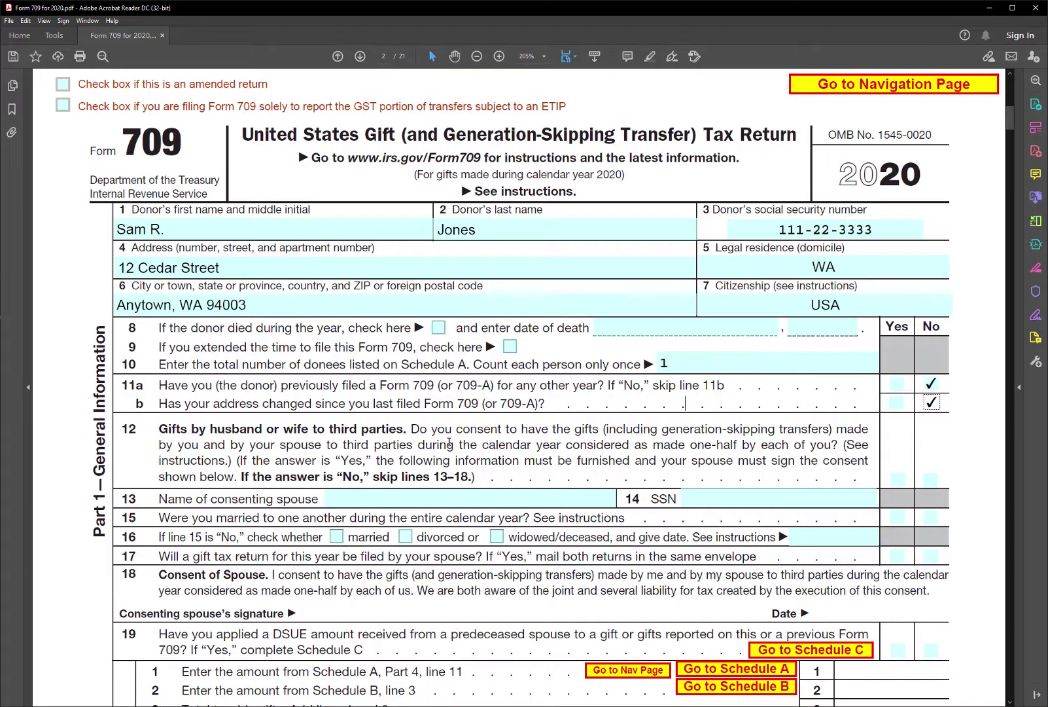
pyautogui.click(931, 481)
pyautogui.click(931, 651)
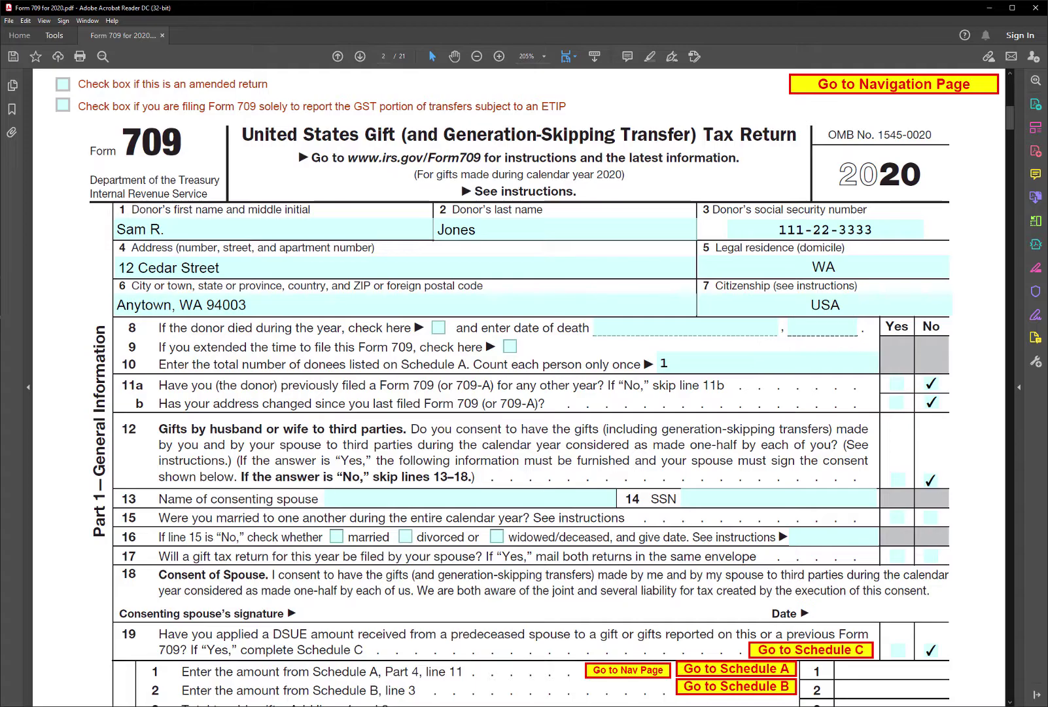
# Go to Schedule A, Part 1 and answer No to the valuation discount question on line A
pyautogui.click(809, 87)
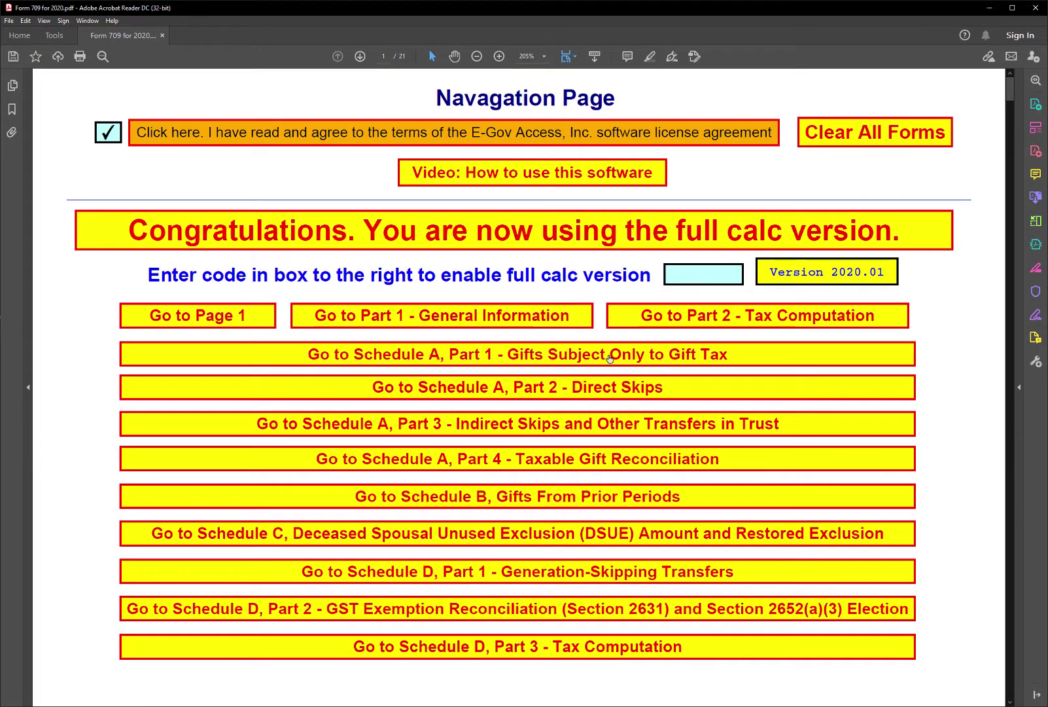
pyautogui.click(736, 354)
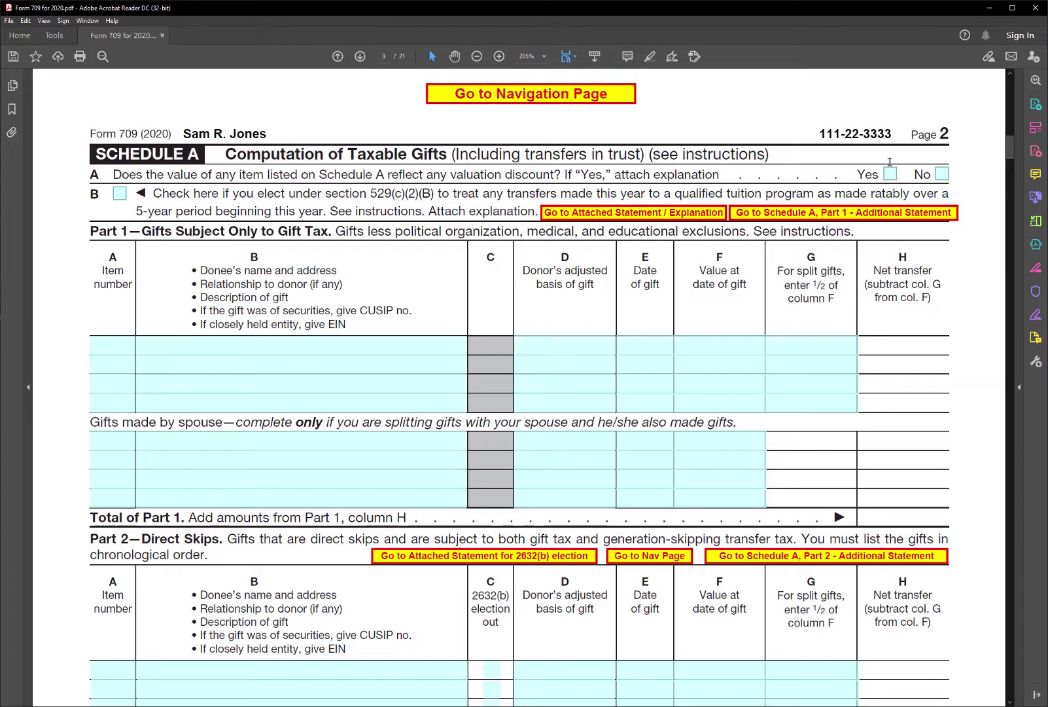
pyautogui.click(942, 174)
# Enter item number 1 and the donee's name in the first row of Schedule A, Part 1
pyautogui.click(114, 345)
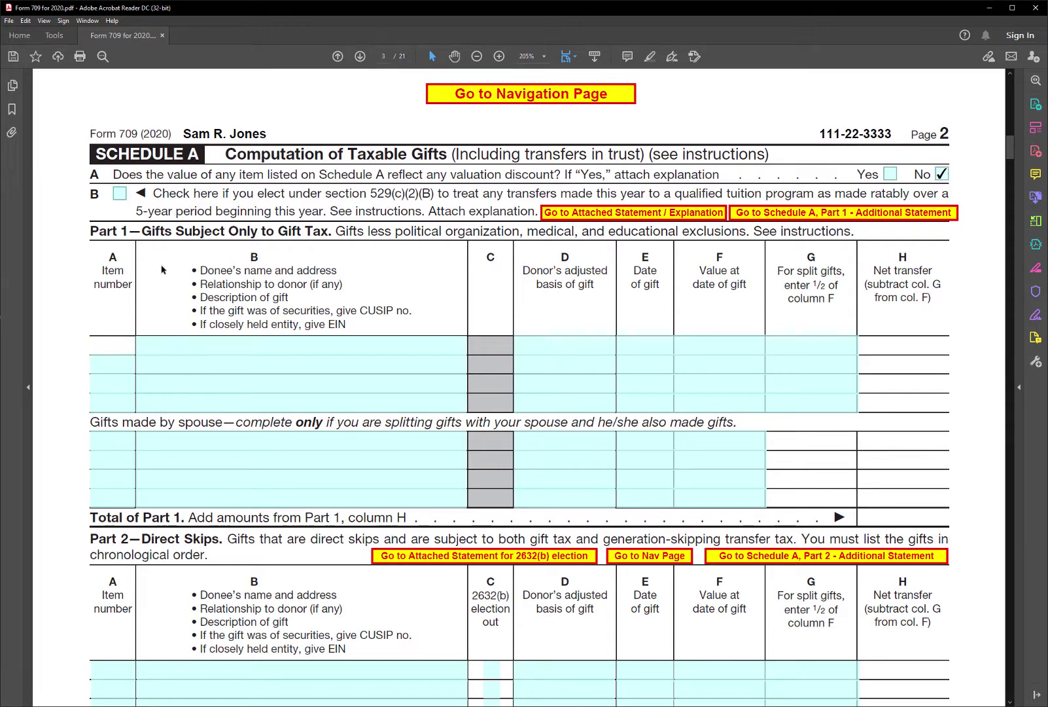
pyautogui.write('1')
pyautogui.click(259, 286)
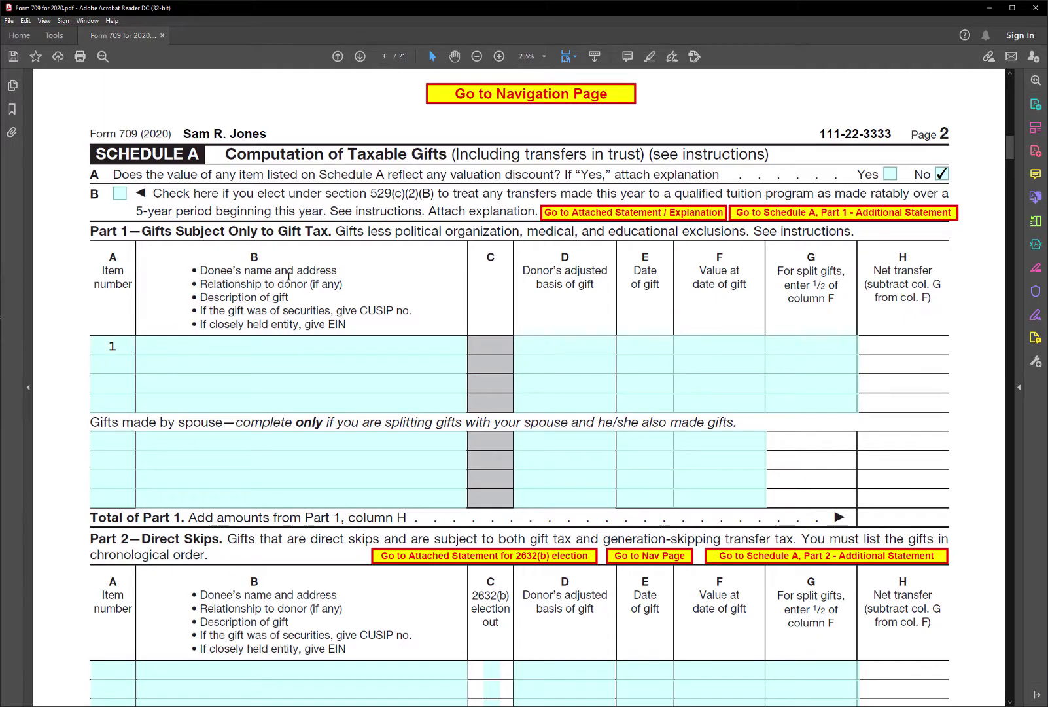
pyautogui.click(261, 286)
pyautogui.click(231, 347)
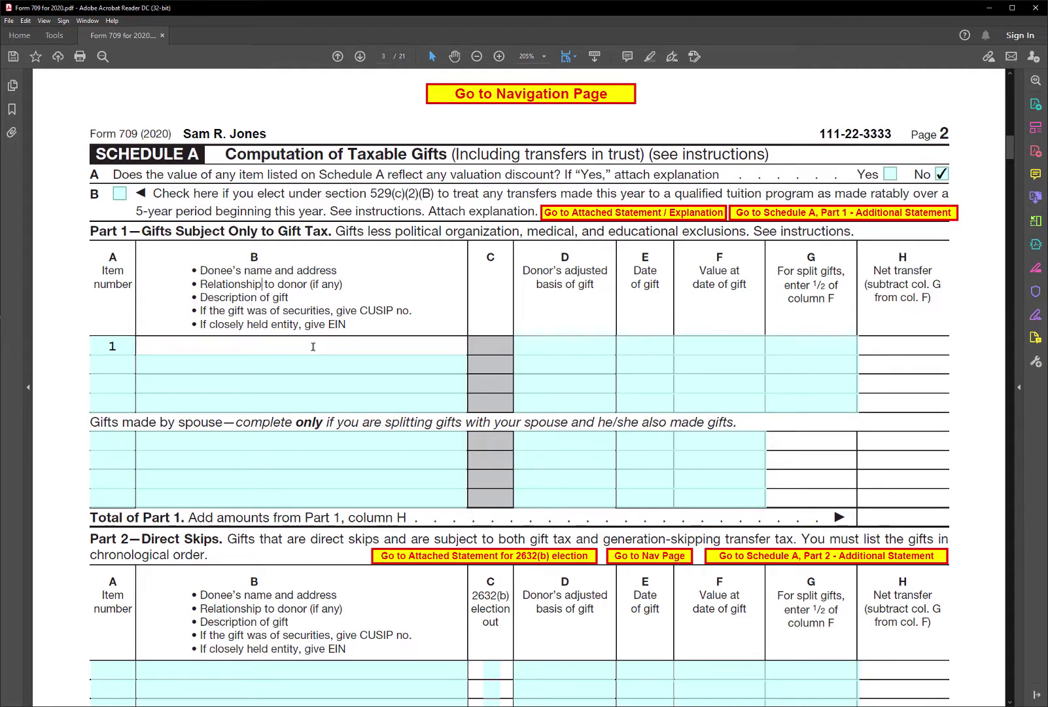
pyautogui.write('Ed Jones')
pyautogui.press('Return')
# Fill in the donee's street address, city, state and ZIP code below the name, and describe the gift as "Cash to son"
pyautogui.click(294, 369)
pyautogui.write('12 Ced')
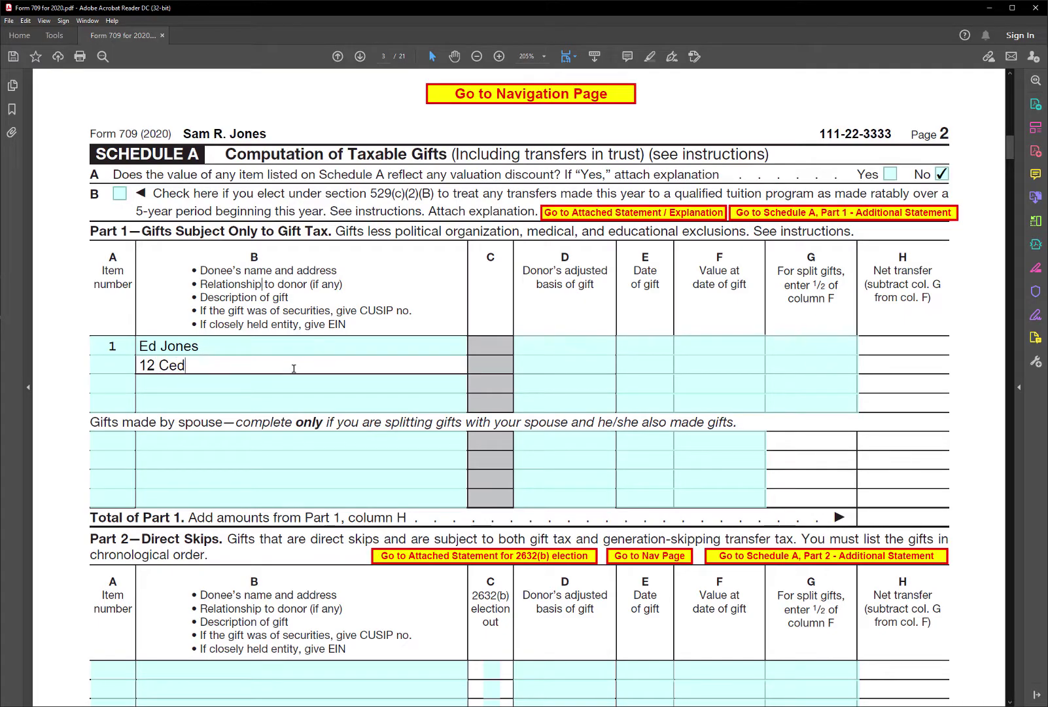
pyautogui.write('ar Street')
pyautogui.click(294, 382)
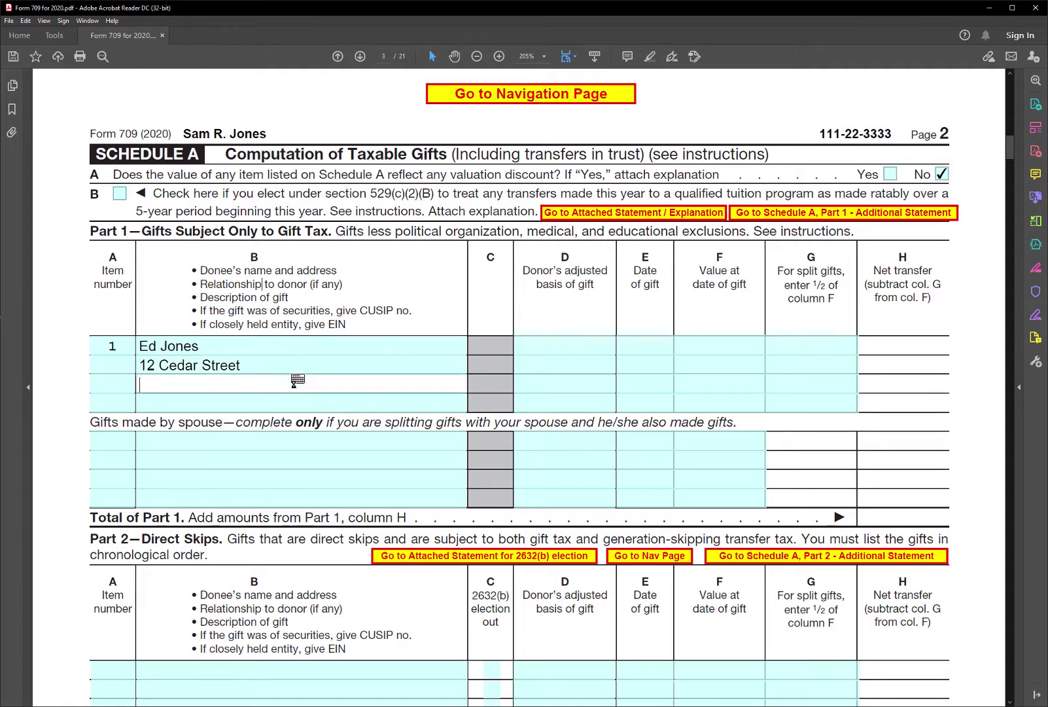
pyautogui.write('Anytown, WA')
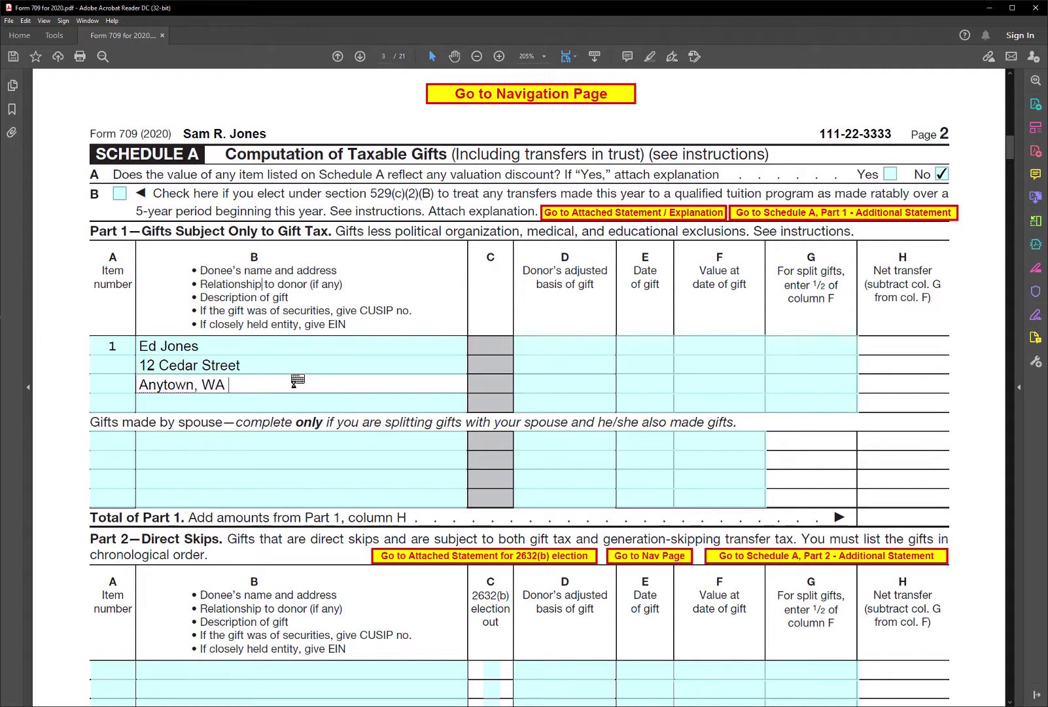
pyautogui.write(' 94003')
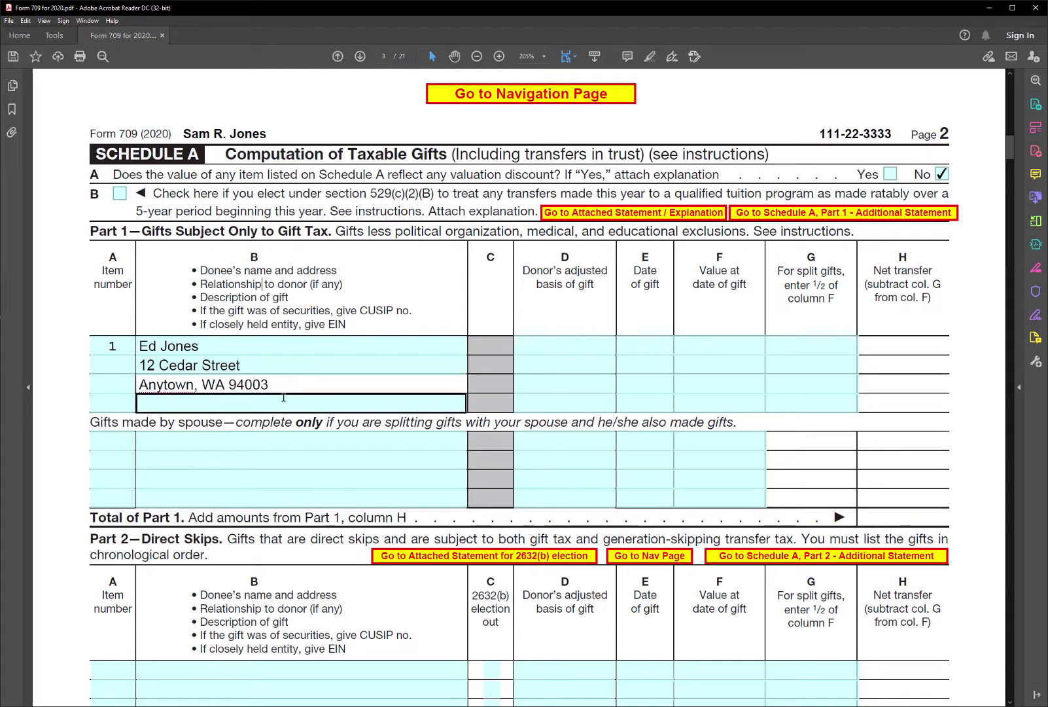
pyautogui.click(305, 403)
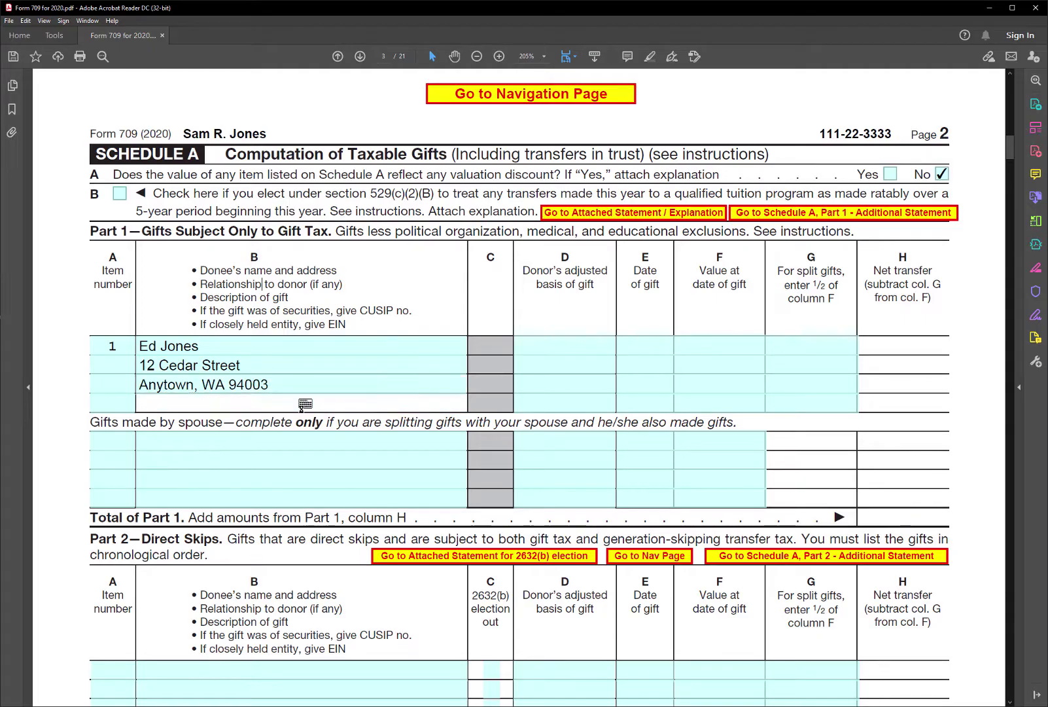
pyautogui.write('Cash to son')
# Set the donor's adjusted basis of gift item 1 to 5,000,000
pyautogui.click(569, 343)
pyautogui.click(547, 358)
pyautogui.click(524, 376)
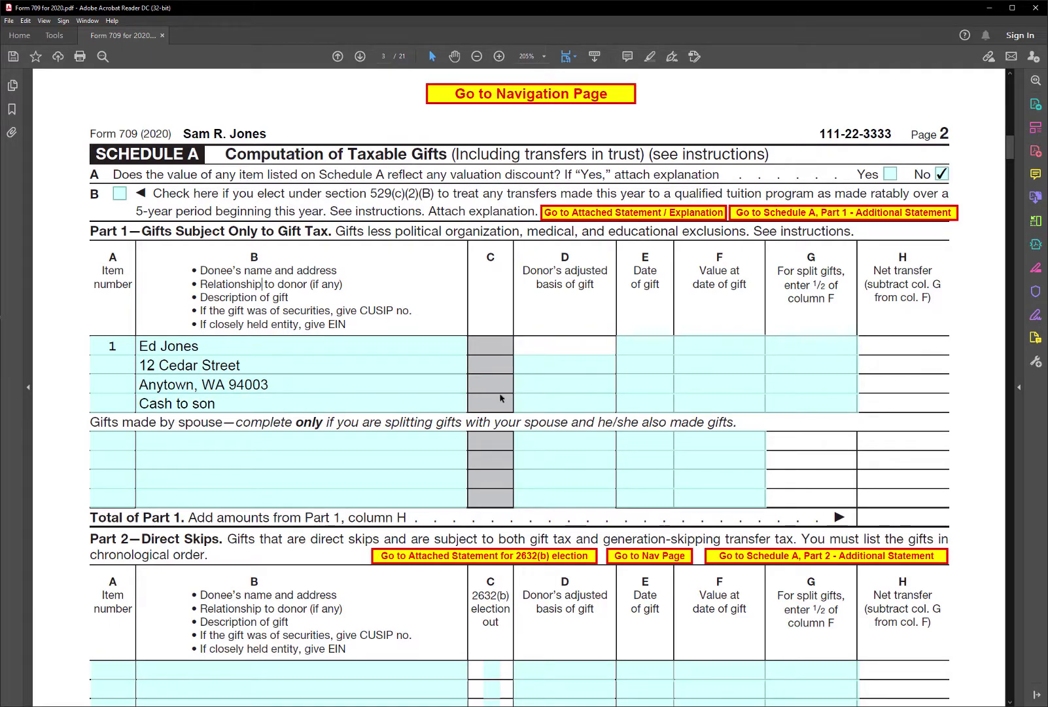
pyautogui.write('5')
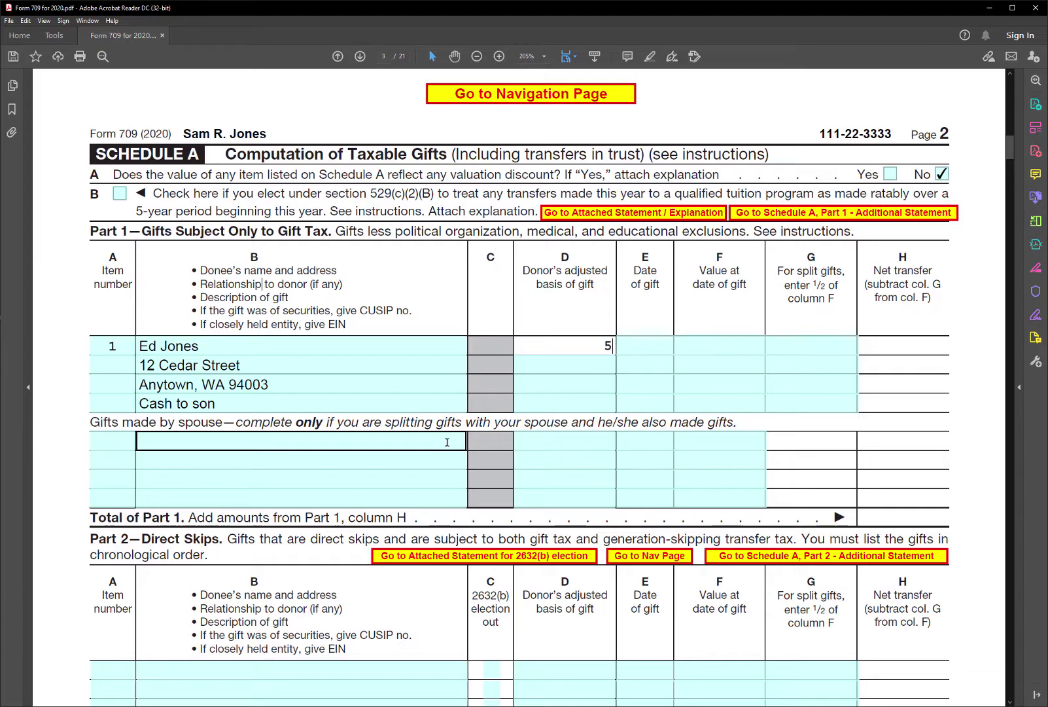
pyautogui.write('000000')
pyautogui.press('Tab')
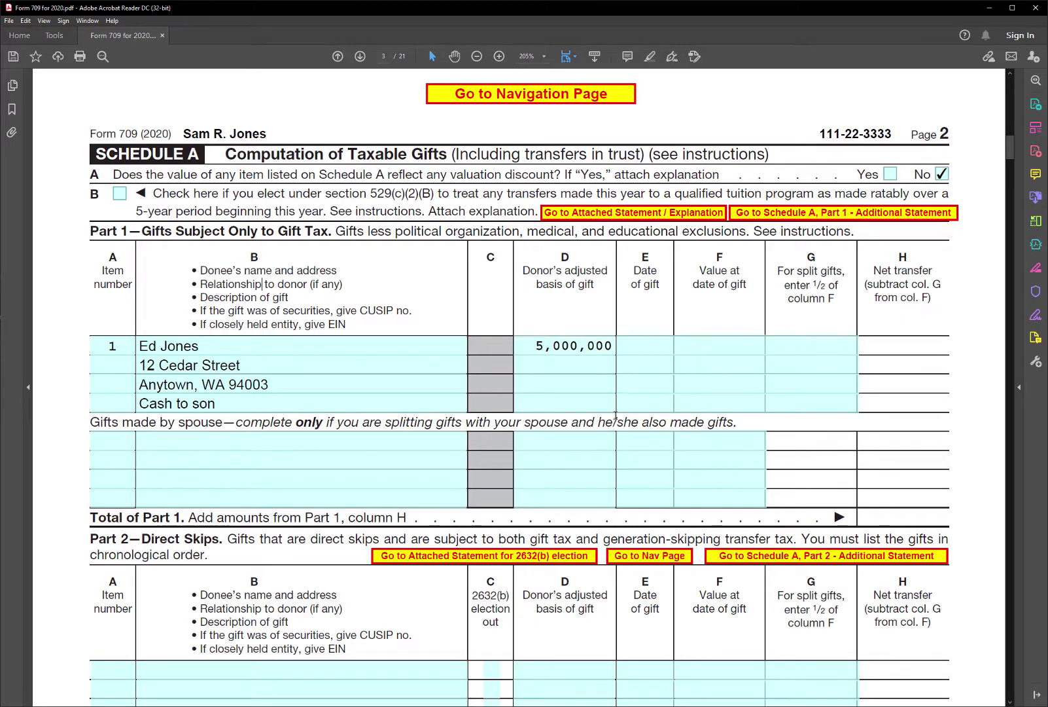
# Enter 10/15/2020 as the date of gift item 1 and 5,000,000 as its value at that date
pyautogui.click(644, 346)
pyautogui.write('10/15')
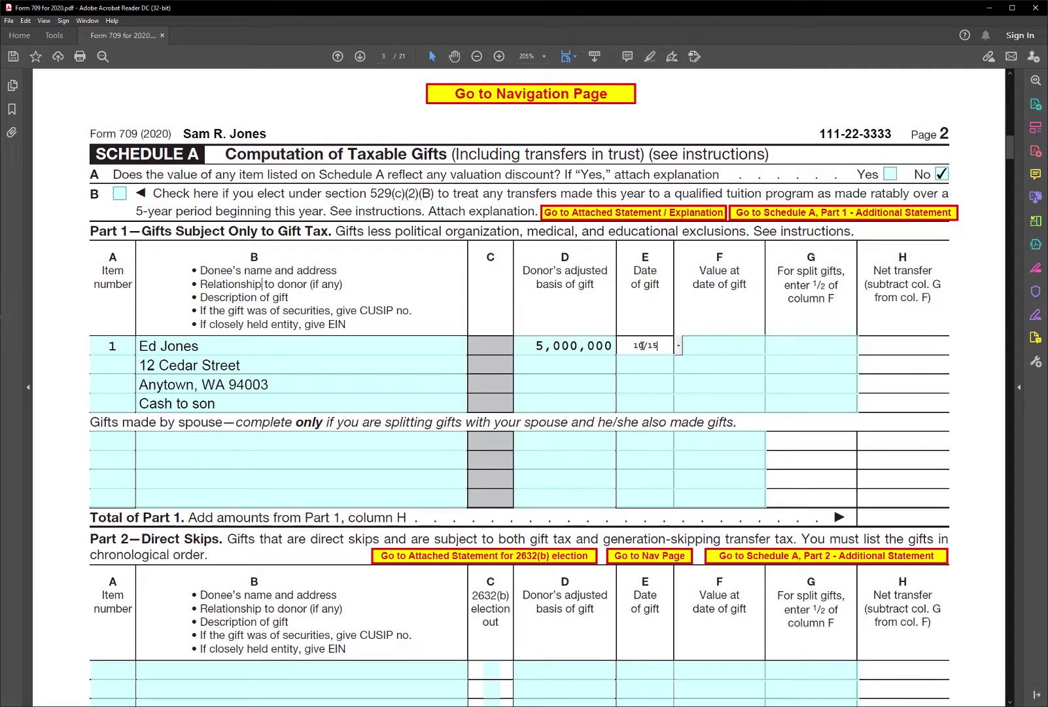
pyautogui.write('/2020')
pyautogui.press('Tab')
pyautogui.write('5000000')
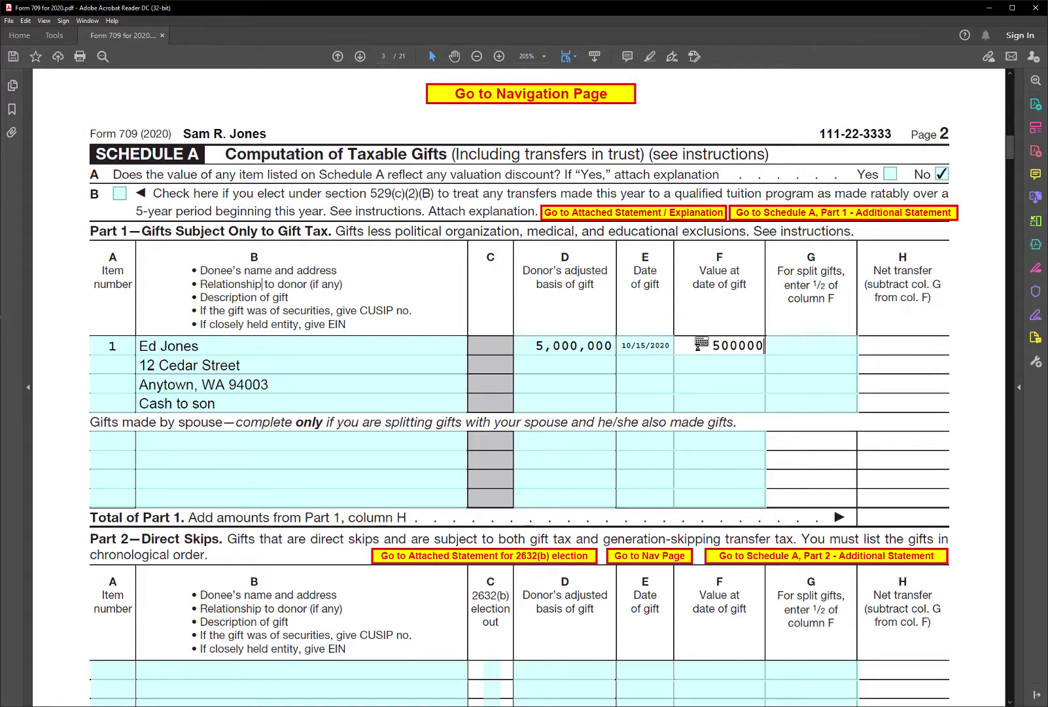
pyautogui.press('Tab')
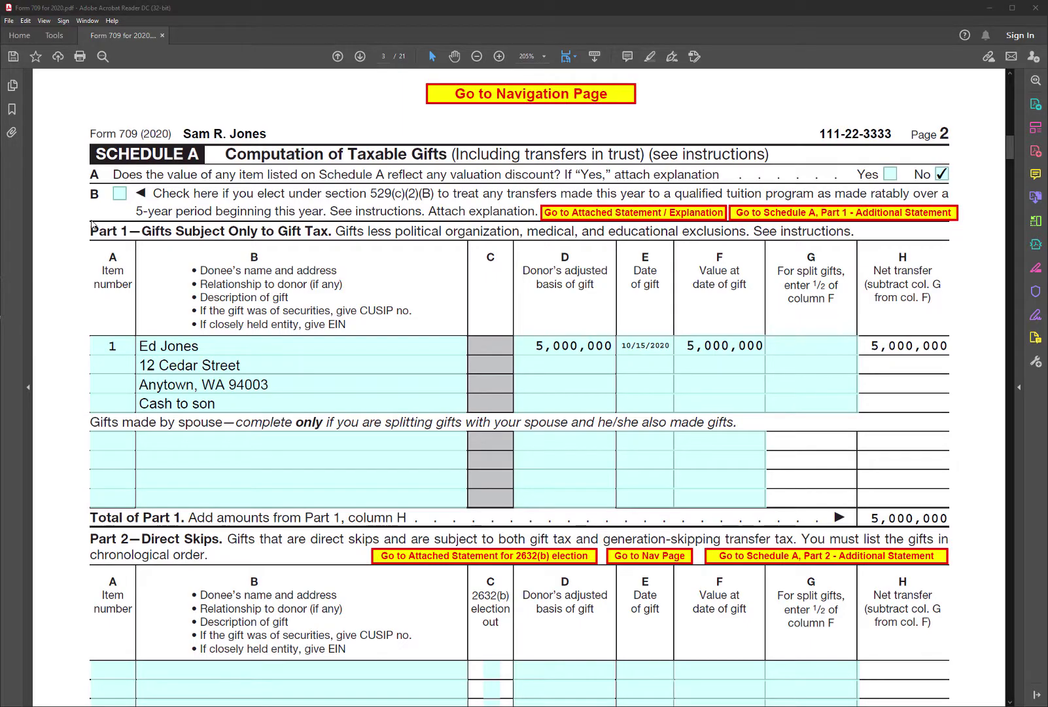
# Go to Schedule A, Part 4 and enter 15,000 as the total annual exclusions on line 2
pyautogui.click(616, 94)
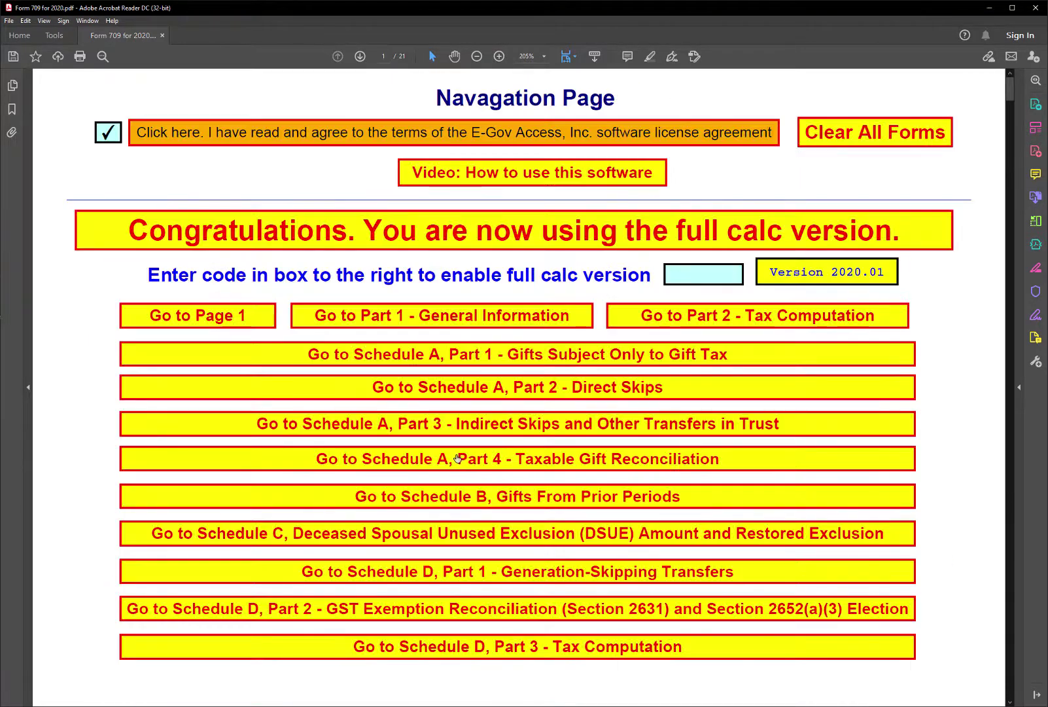
pyautogui.click(576, 460)
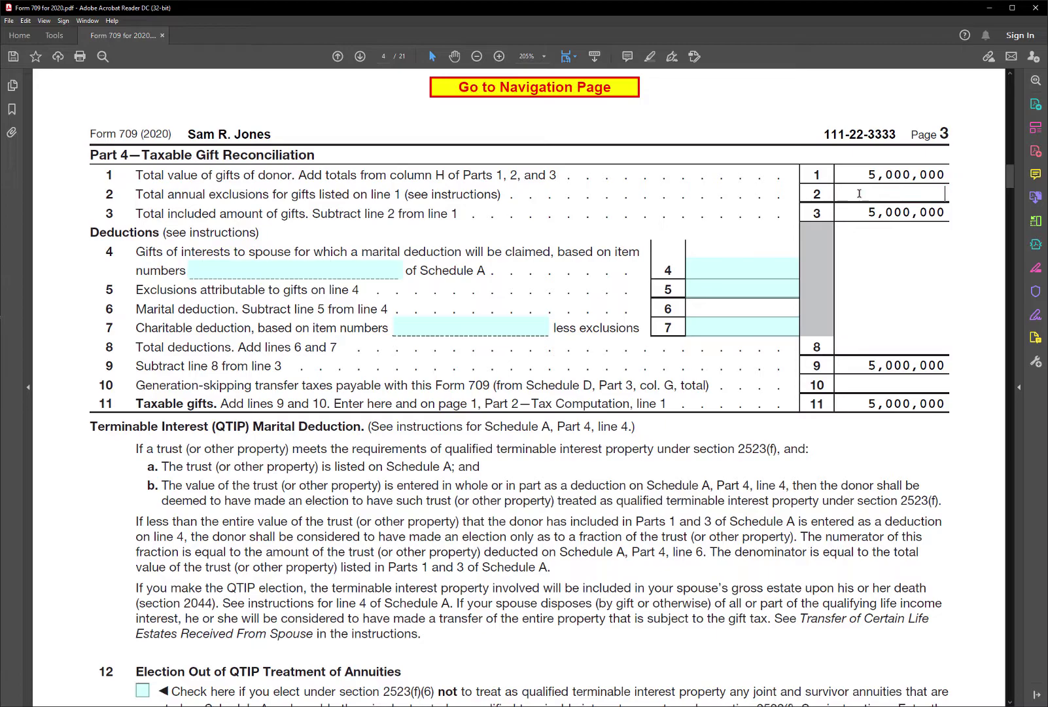
pyautogui.write('15000')
pyautogui.press('Return')
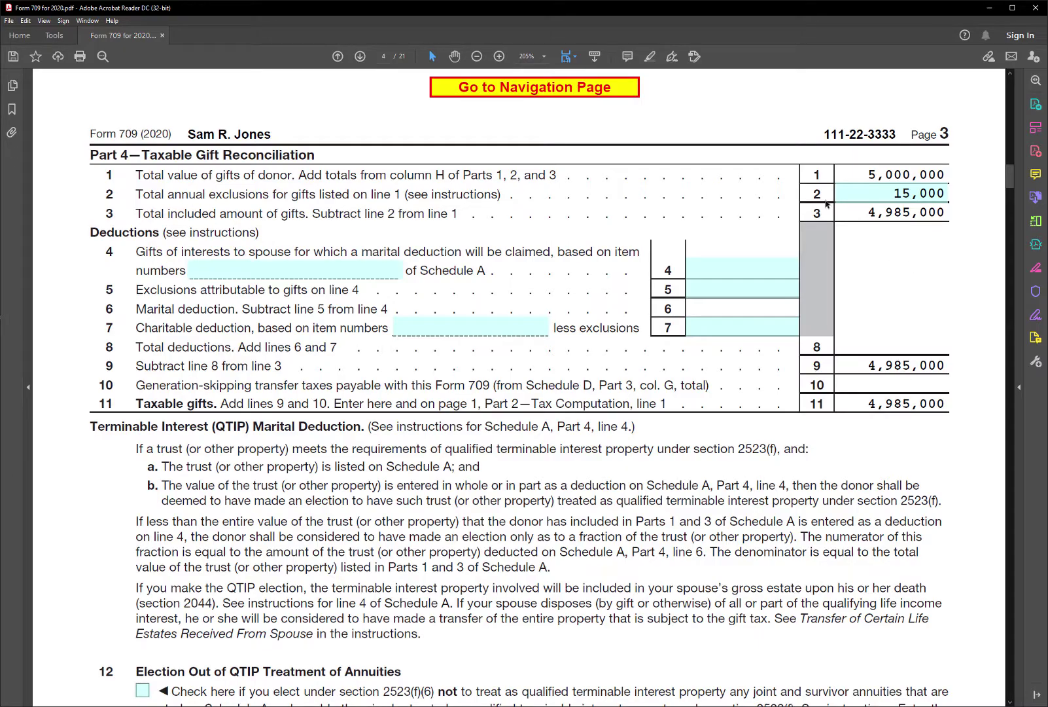
# Go to Part 2, Tax Computation, and read the instructions for the line 7 applicable credit before returning to the computation
pyautogui.click(627, 89)
pyautogui.click(731, 321)
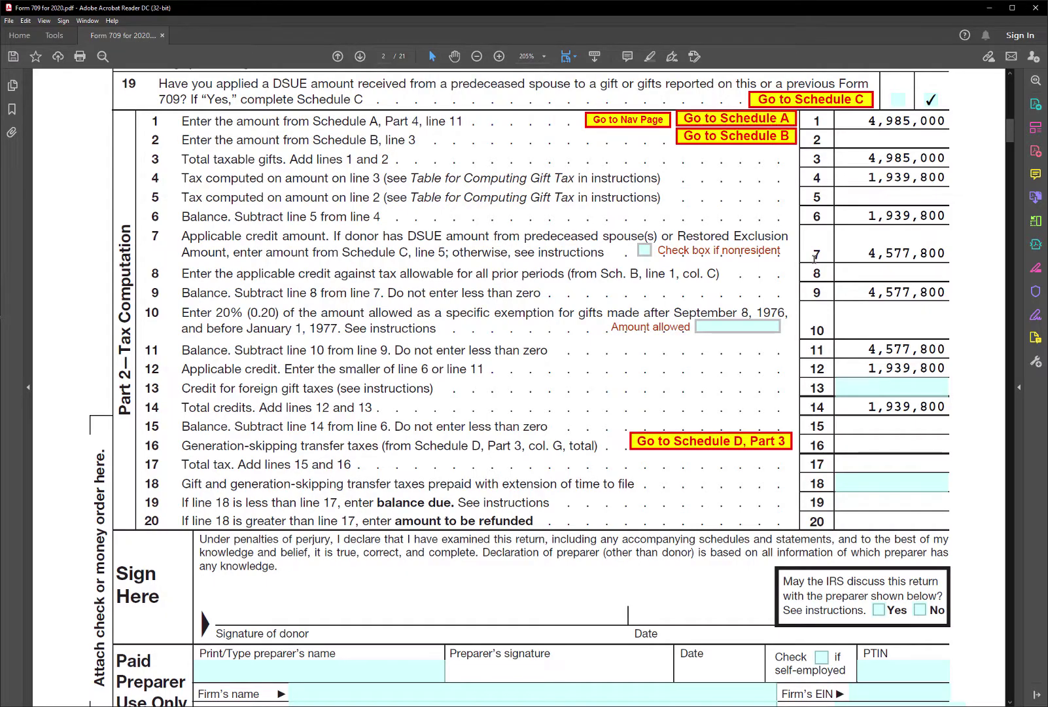
pyautogui.click(909, 237)
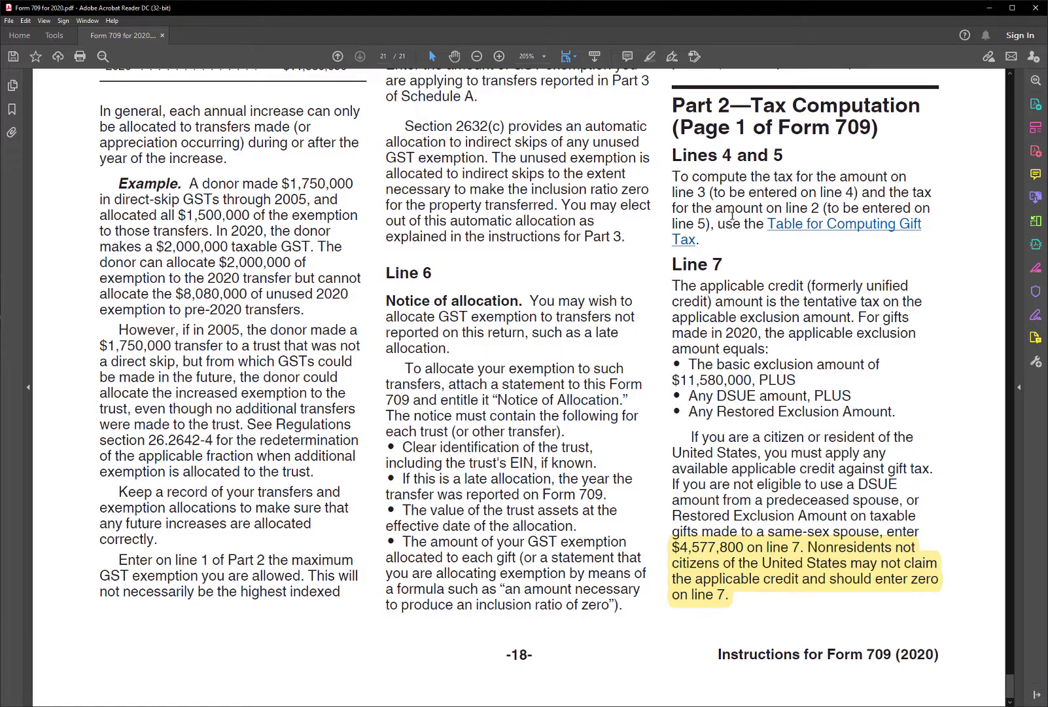
pyautogui.click(848, 250)
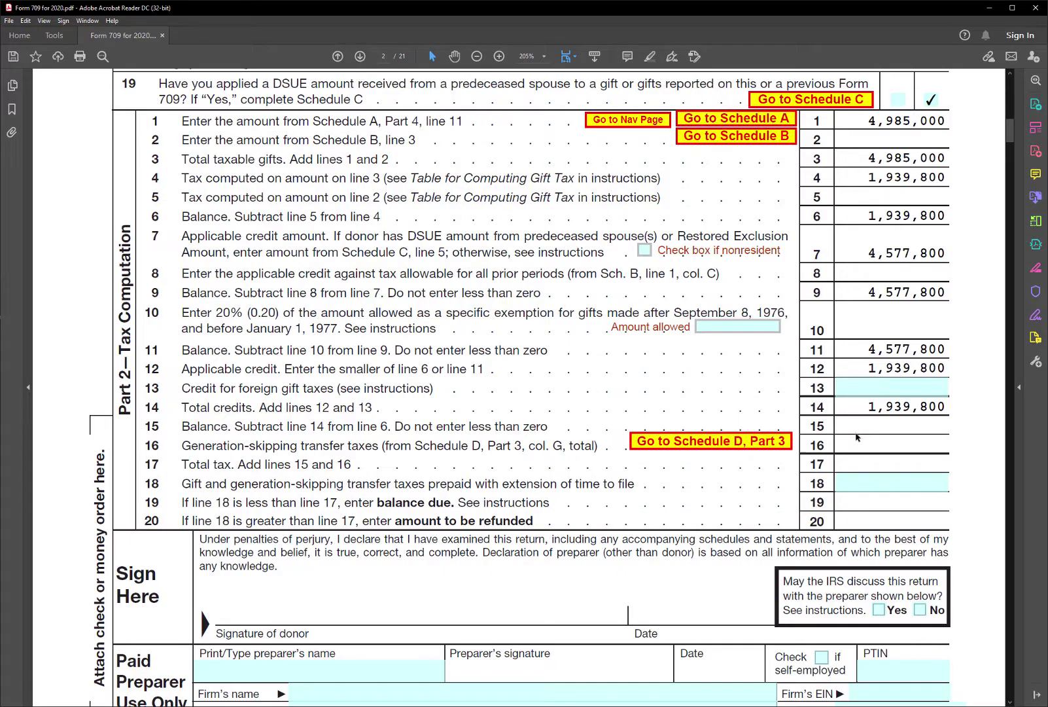
# Try the nonresident option on line 7 of the tax computation, and clear it again
pyautogui.click(643, 251)
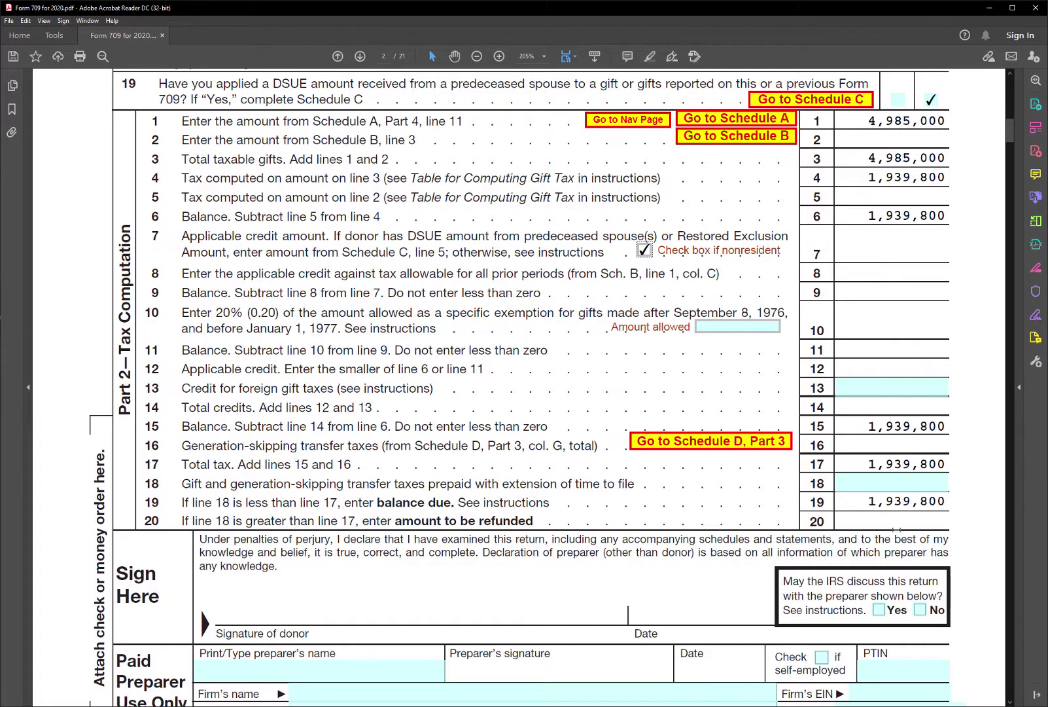
pyautogui.click(644, 250)
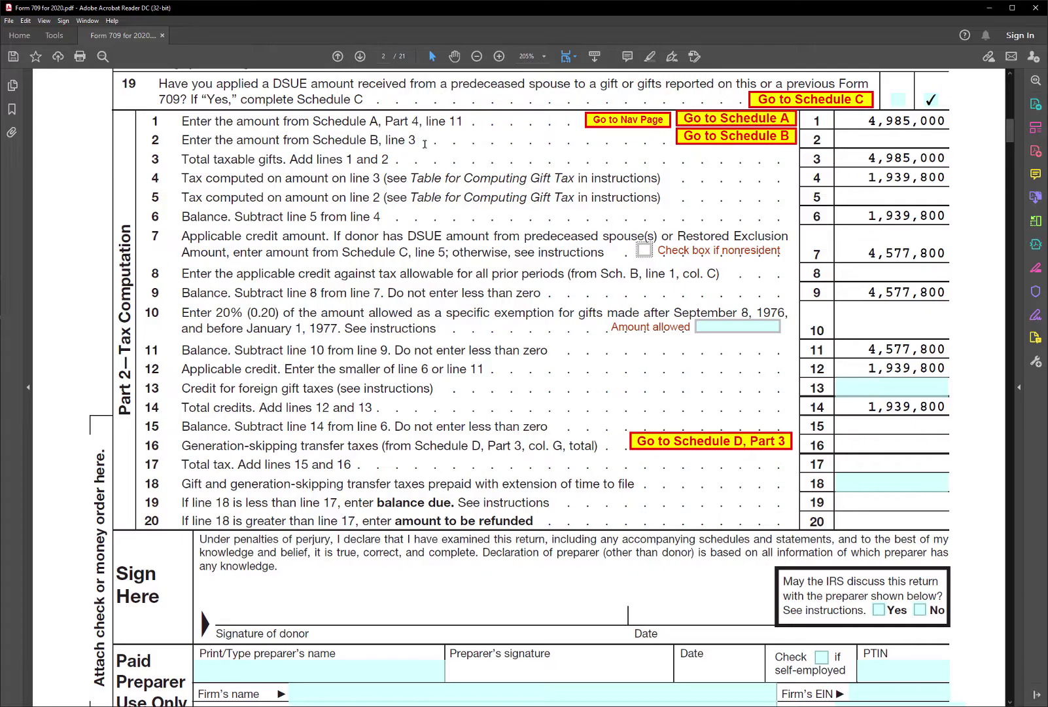
# Go to Schedule B and enter 2019 as the calendar year in the first row
pyautogui.click(699, 138)
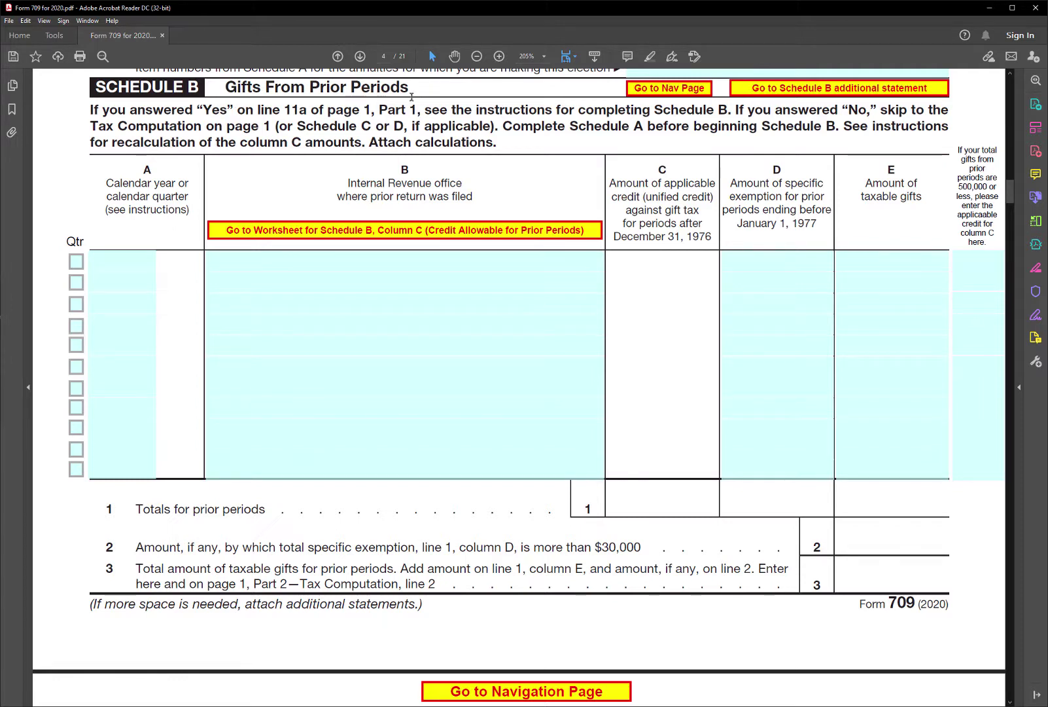
pyautogui.click(139, 261)
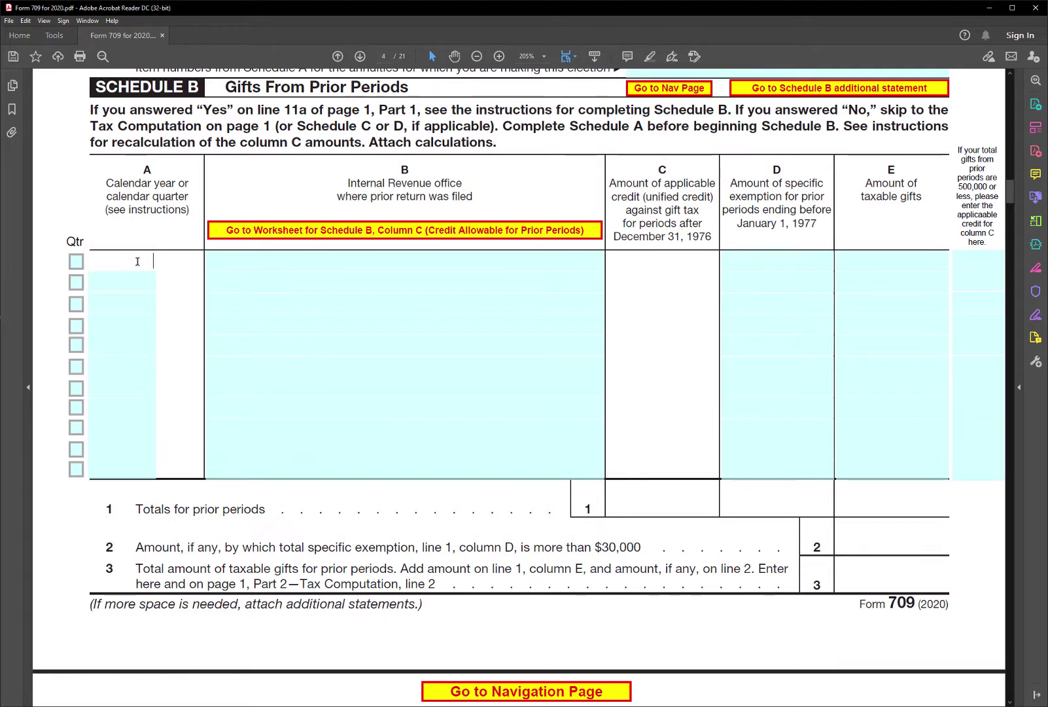
pyautogui.write('2019')
pyautogui.press('Return')
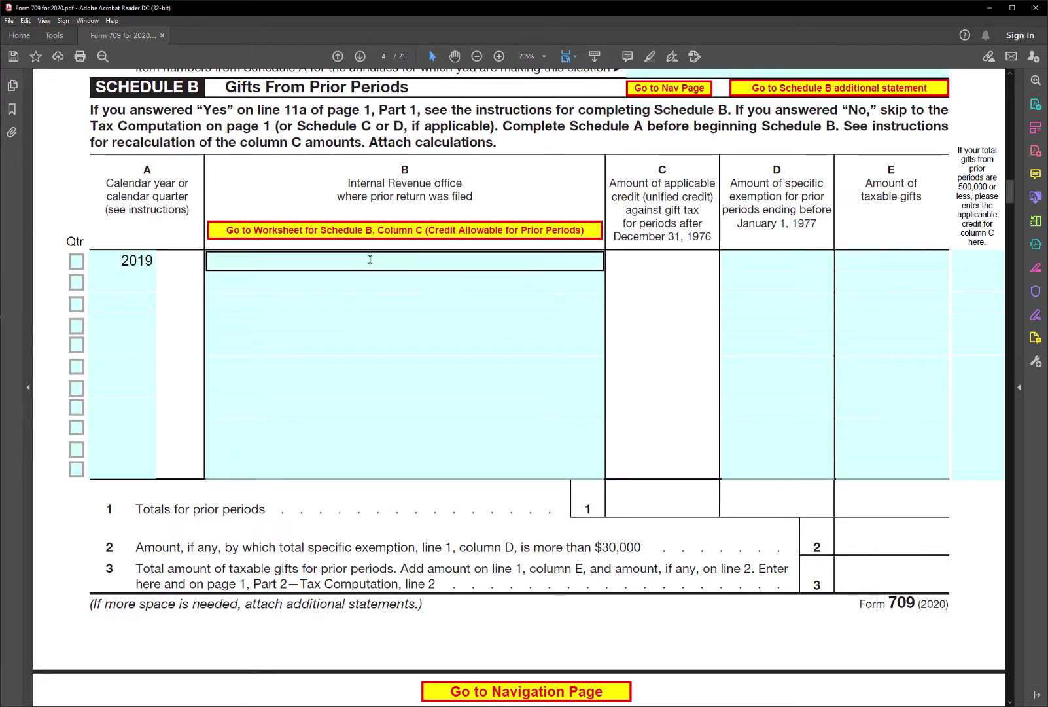
# Enter 1,000,000 as the amount of taxable gifts in the 2019 row of Schedule B, and dismiss the warning
pyautogui.click(843, 261)
pyautogui.click(847, 262)
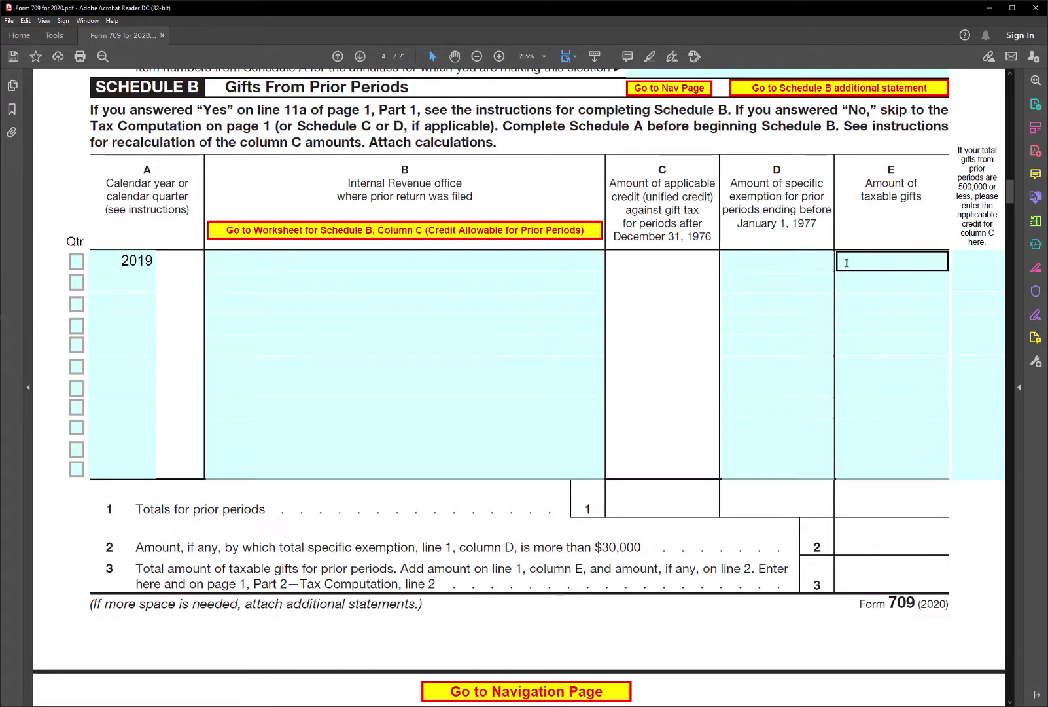
pyautogui.write('1000000')
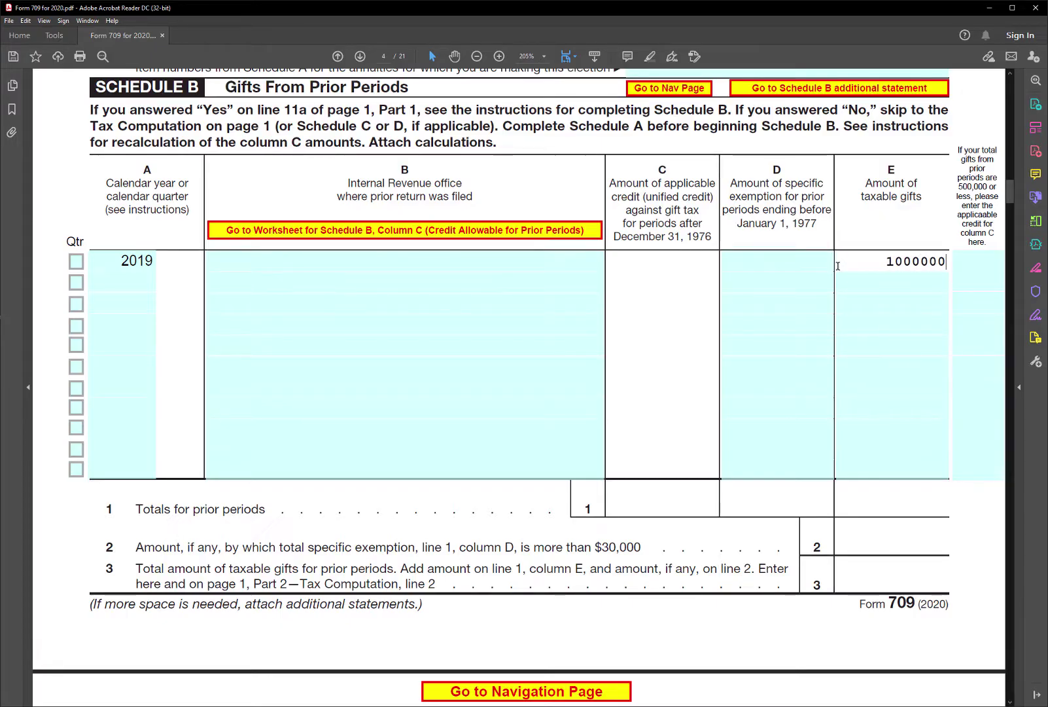
pyautogui.click(638, 281)
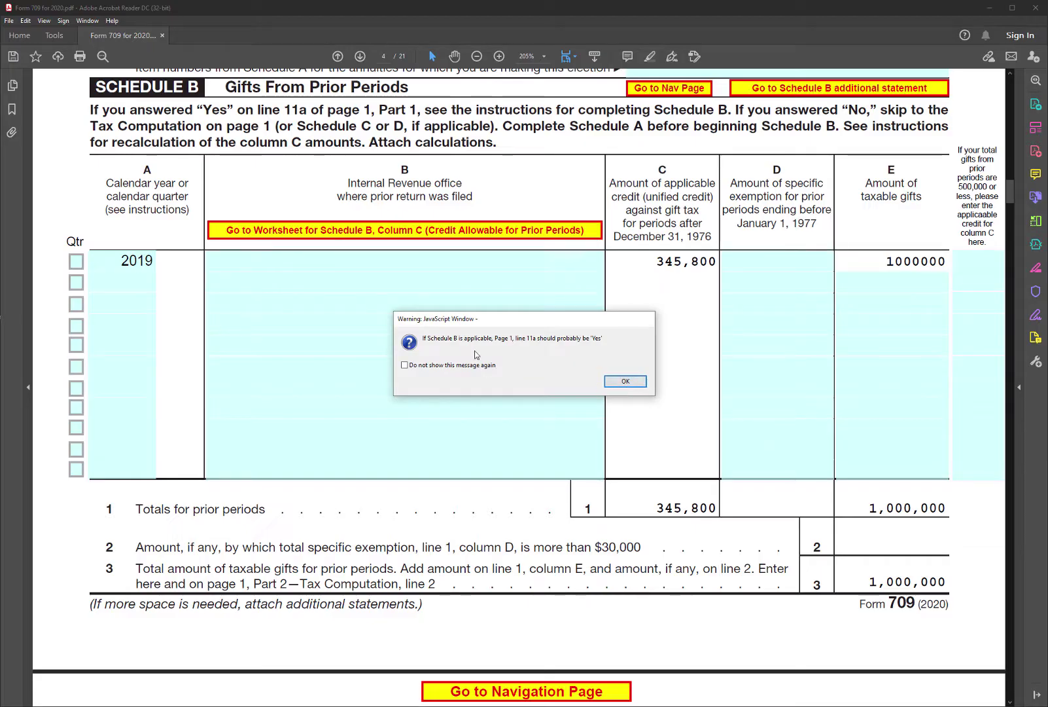
pyautogui.click(625, 381)
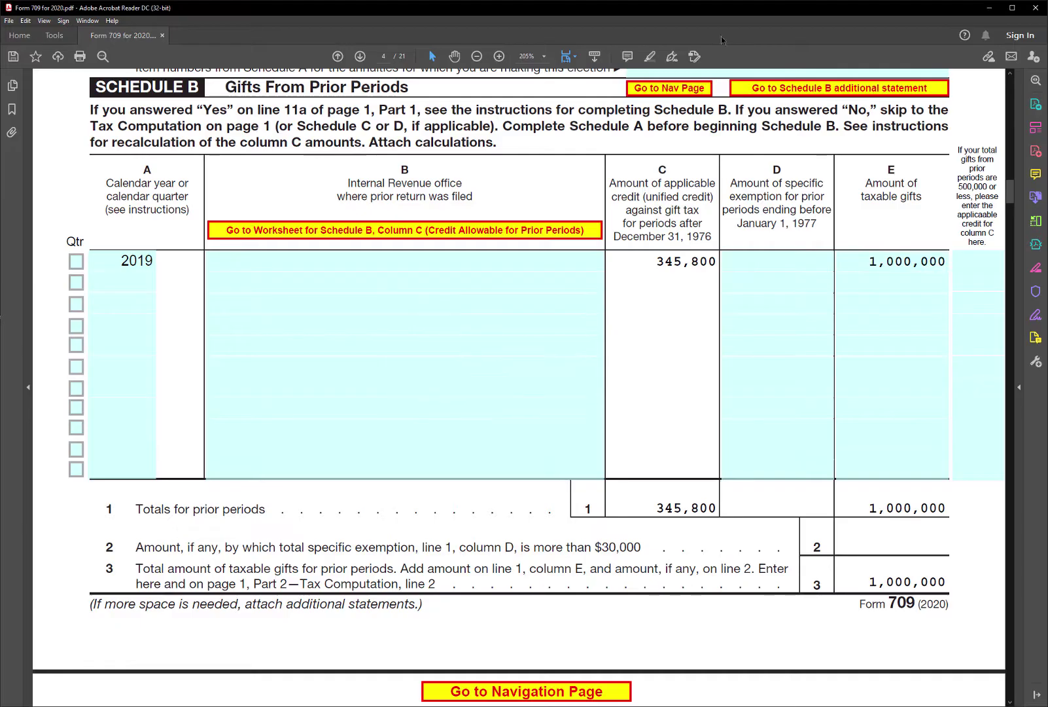
# Go to page 1 of the form and answer Yes on line 11a about a previously filed Form 709
pyautogui.click(697, 92)
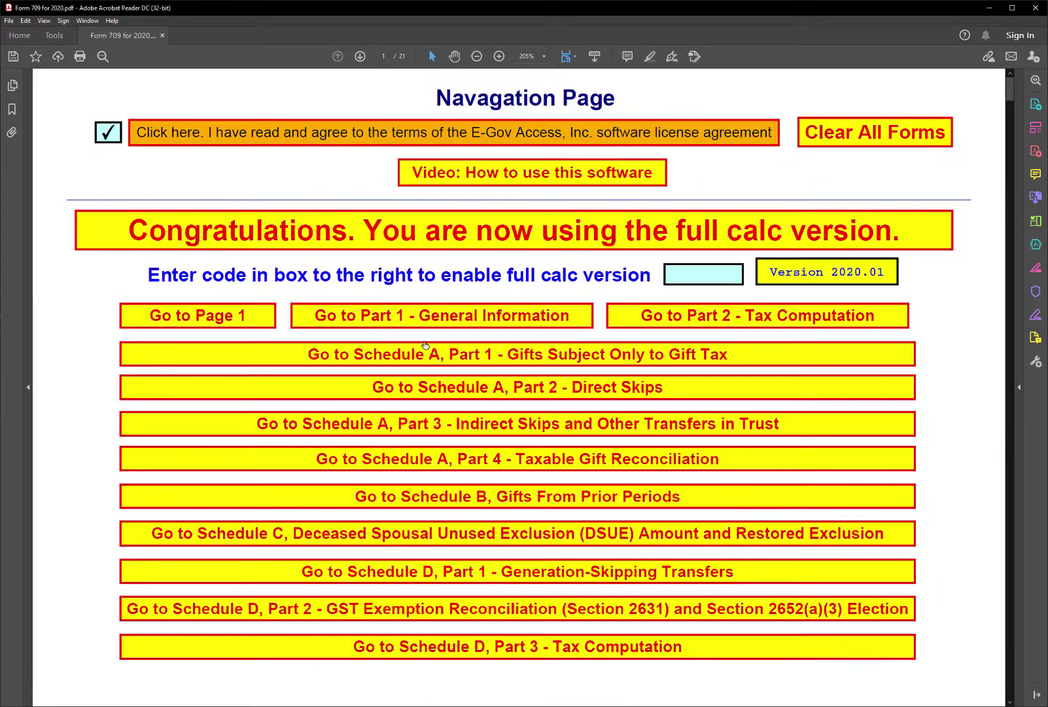
pyautogui.click(261, 315)
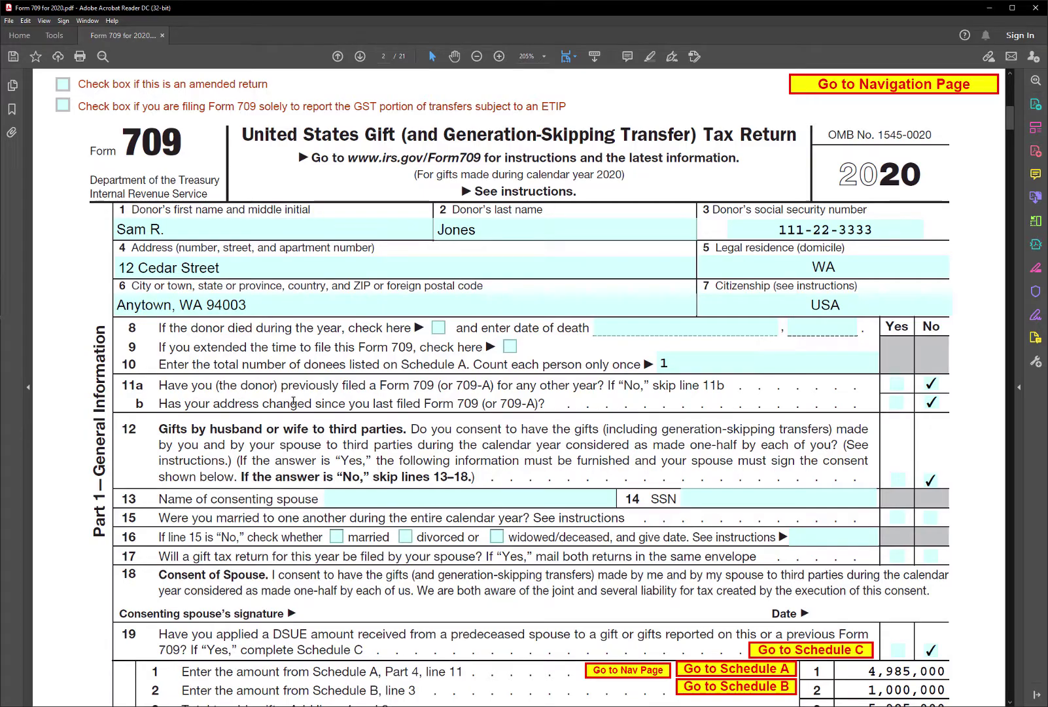
pyautogui.click(894, 386)
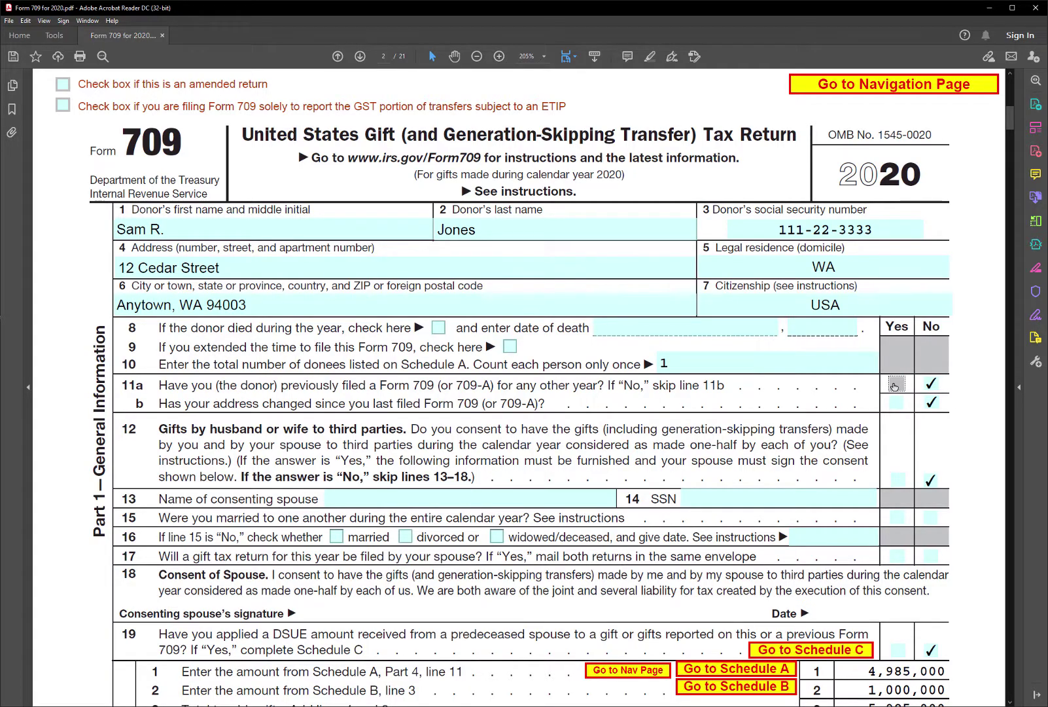
# Return to Schedule B and enter Ogden as the Internal Revenue office for the 2019 prior return
pyautogui.click(848, 87)
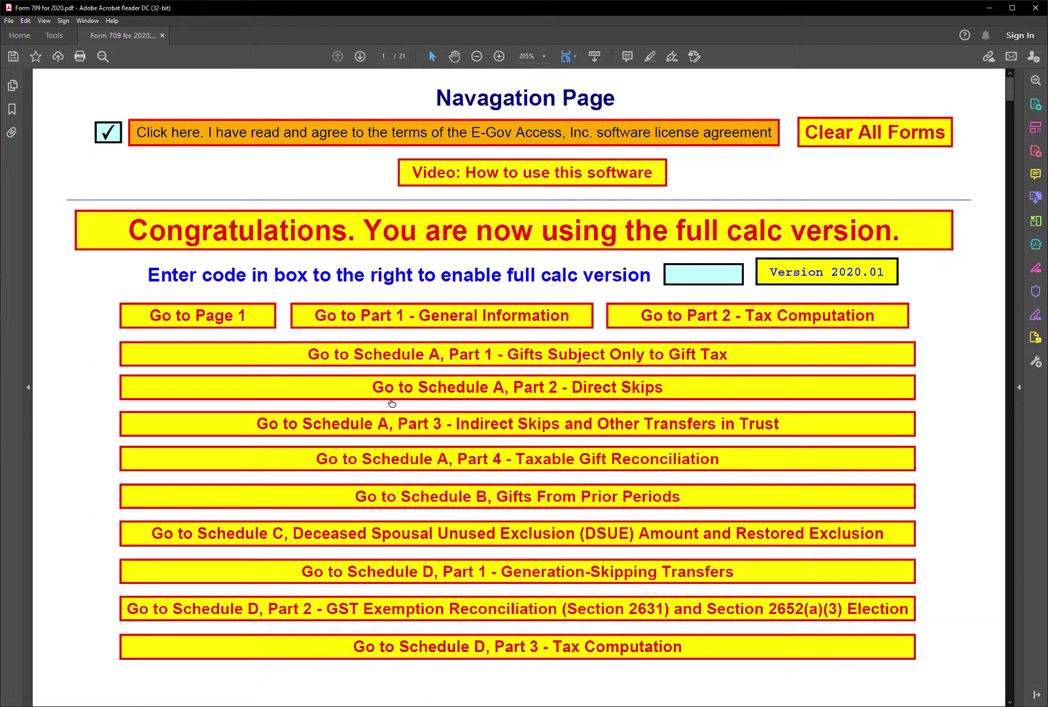
pyautogui.click(391, 496)
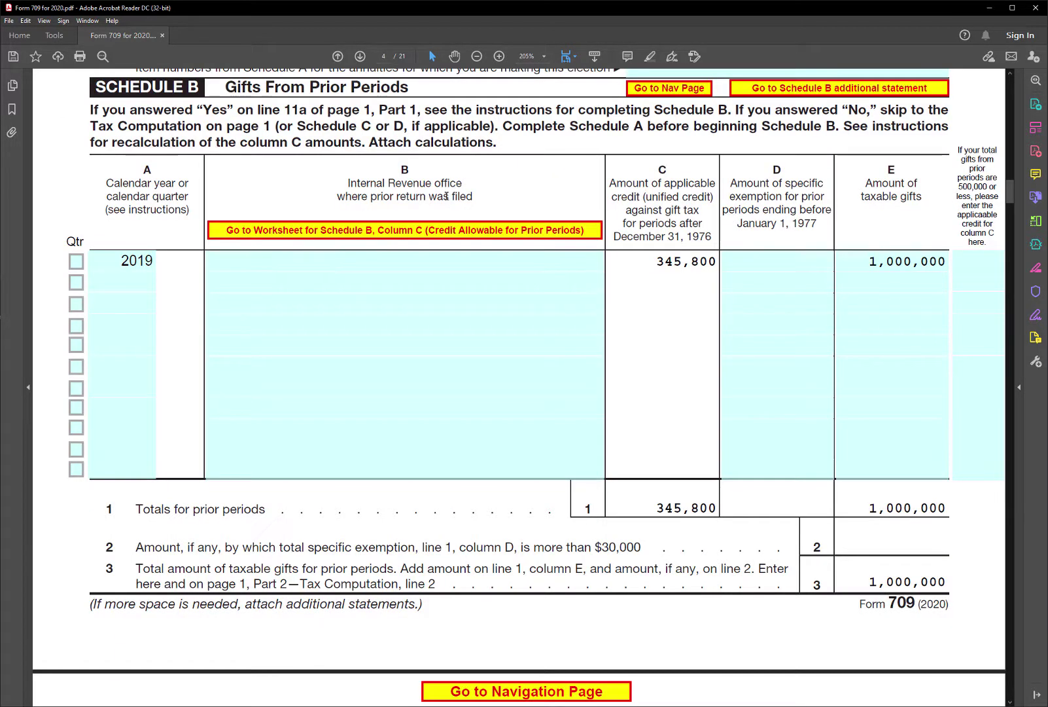
pyautogui.click(326, 263)
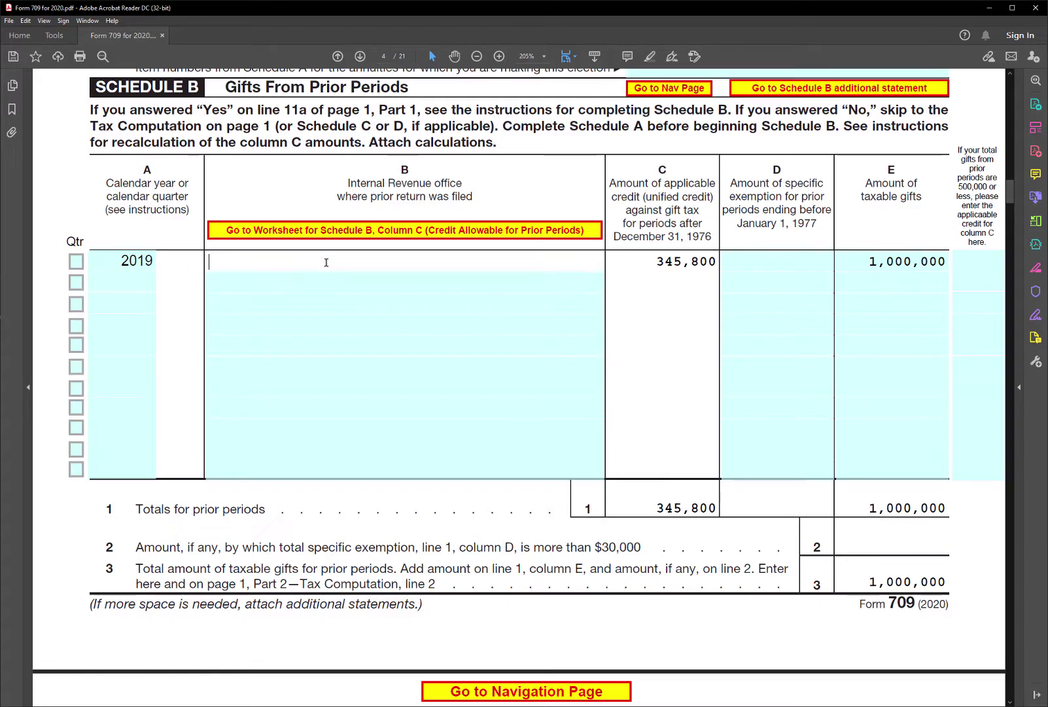
pyautogui.write('Ogden')
pyautogui.press('Return')
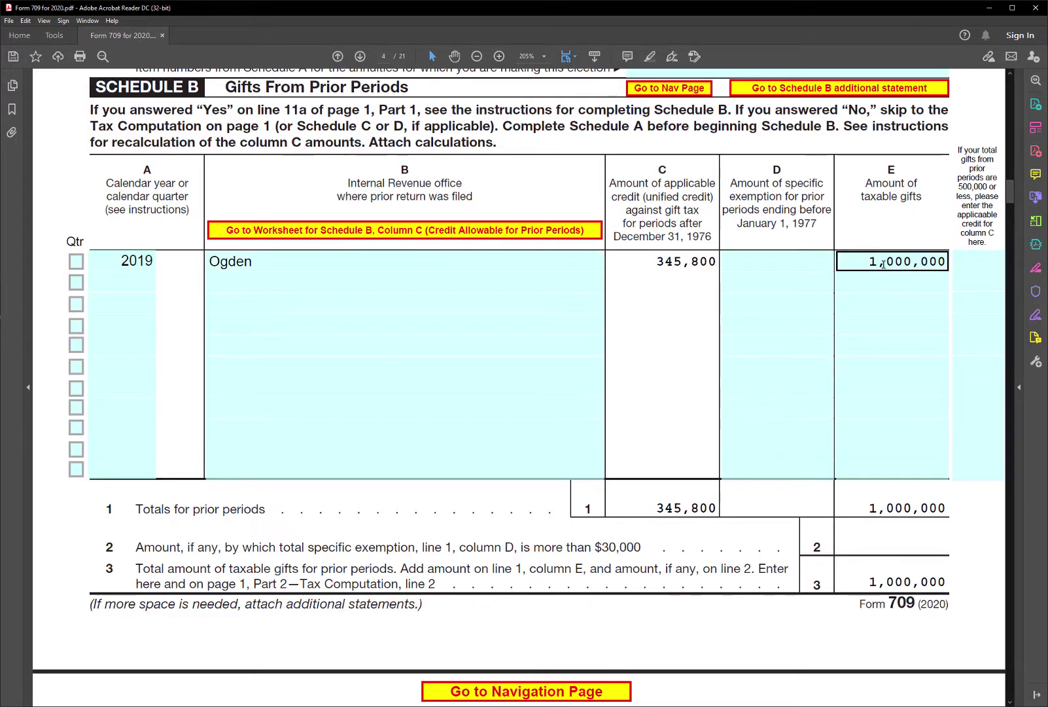
# Set the amount of taxable gifts in the 2019 row to 10,000,000
pyautogui.moveTo(865, 260); pyautogui.dragTo(1003, 270)
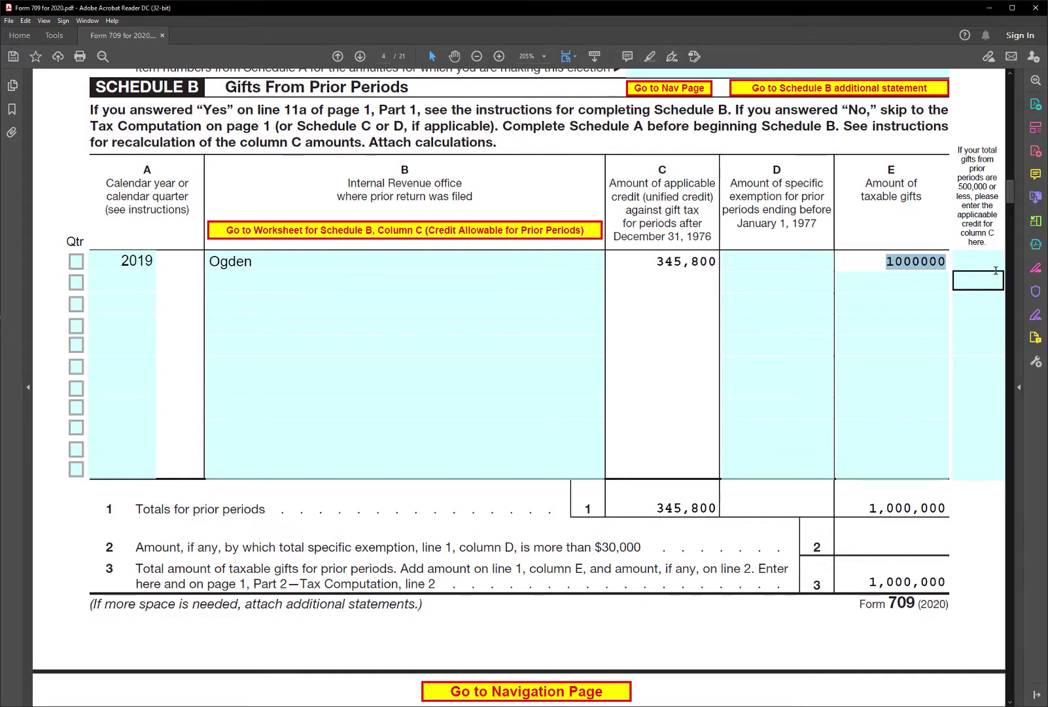
pyautogui.write('10000000')
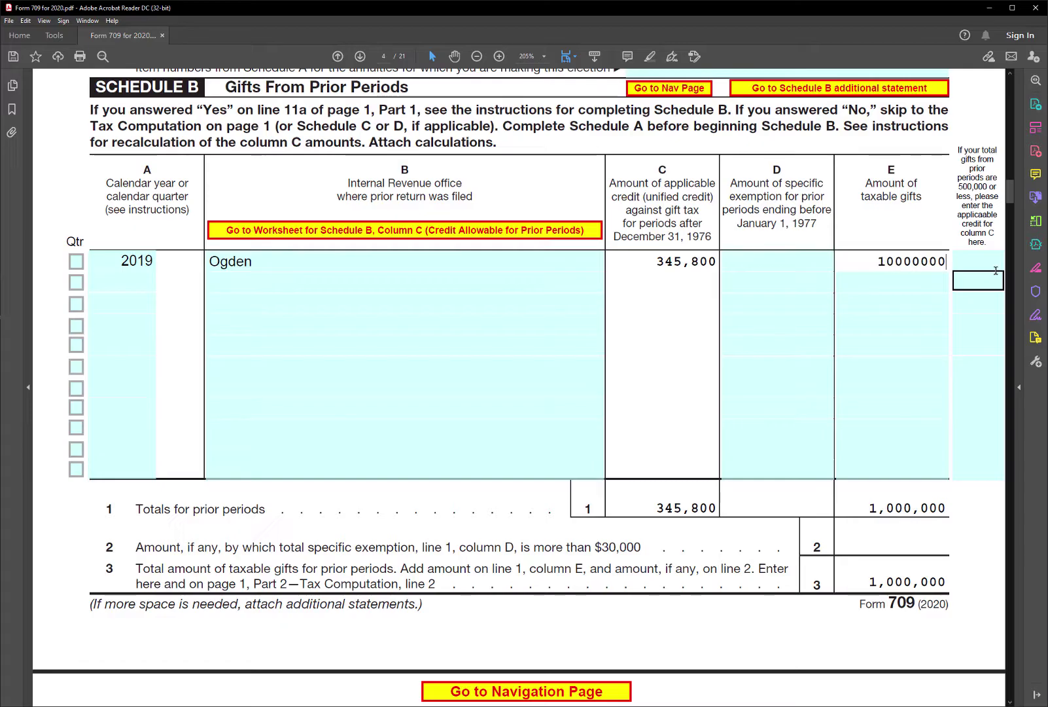
pyautogui.press('Return')
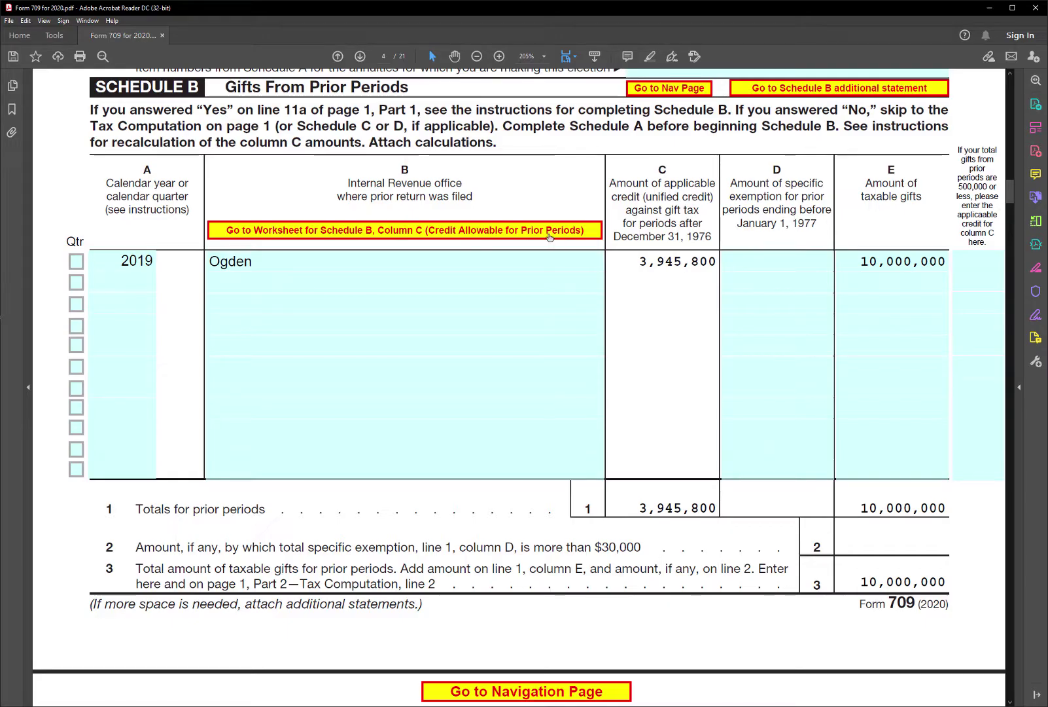
# Review the worksheet for Schedule B, column C, and the Part 2 tax computation
pyautogui.click(550, 235)
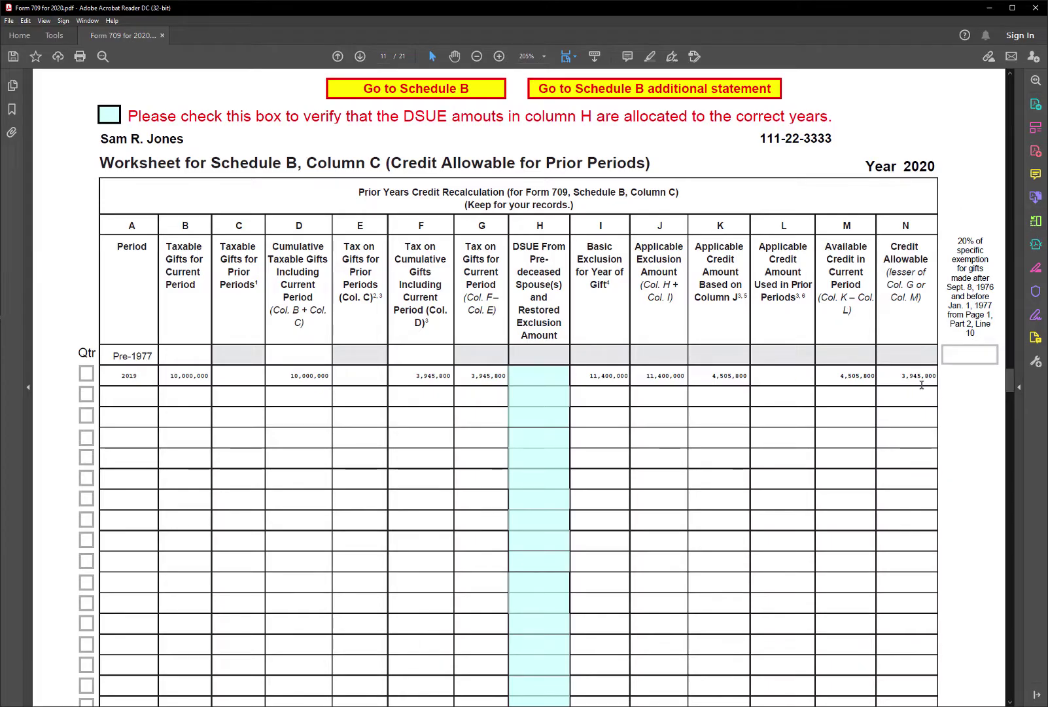
pyautogui.click(471, 92)
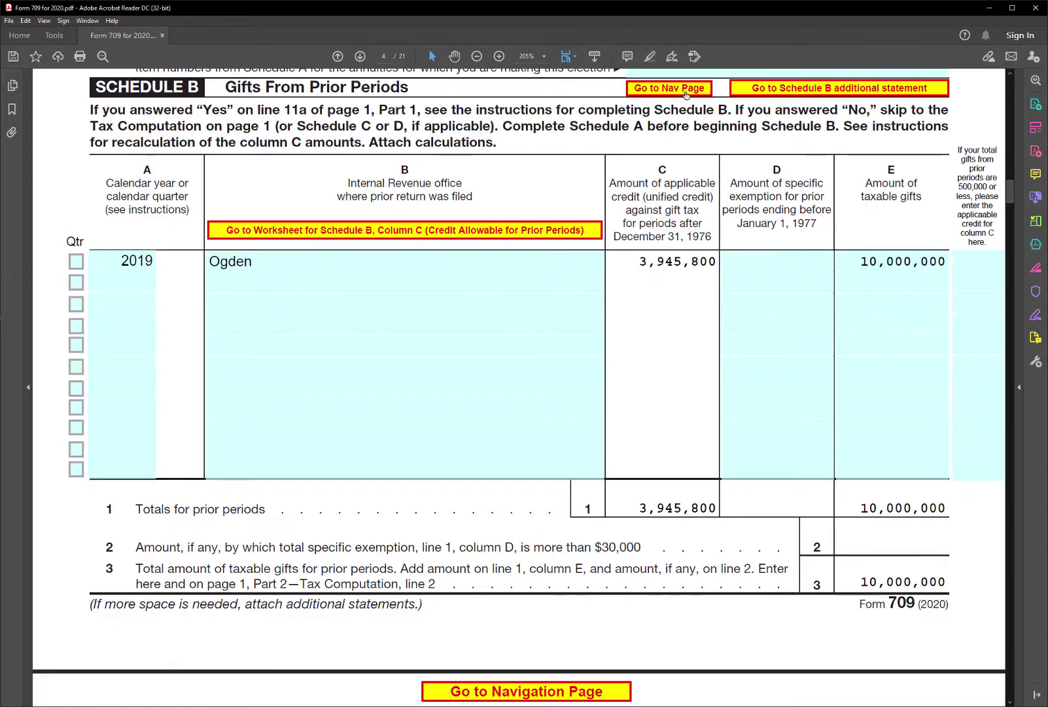
pyautogui.click(685, 95)
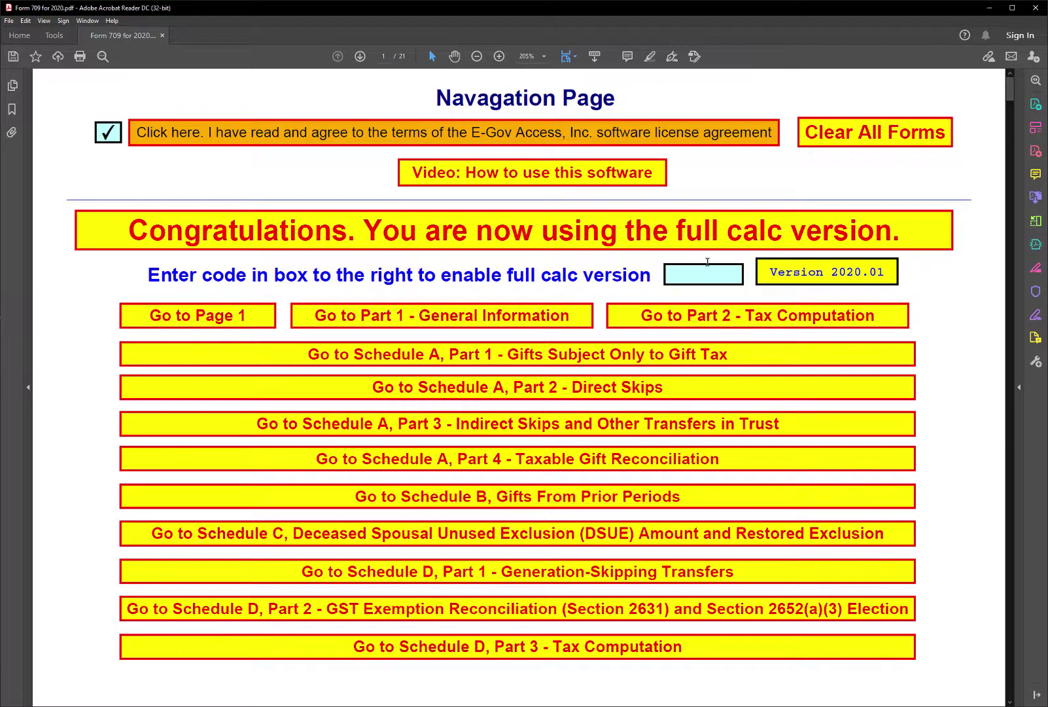
pyautogui.click(754, 316)
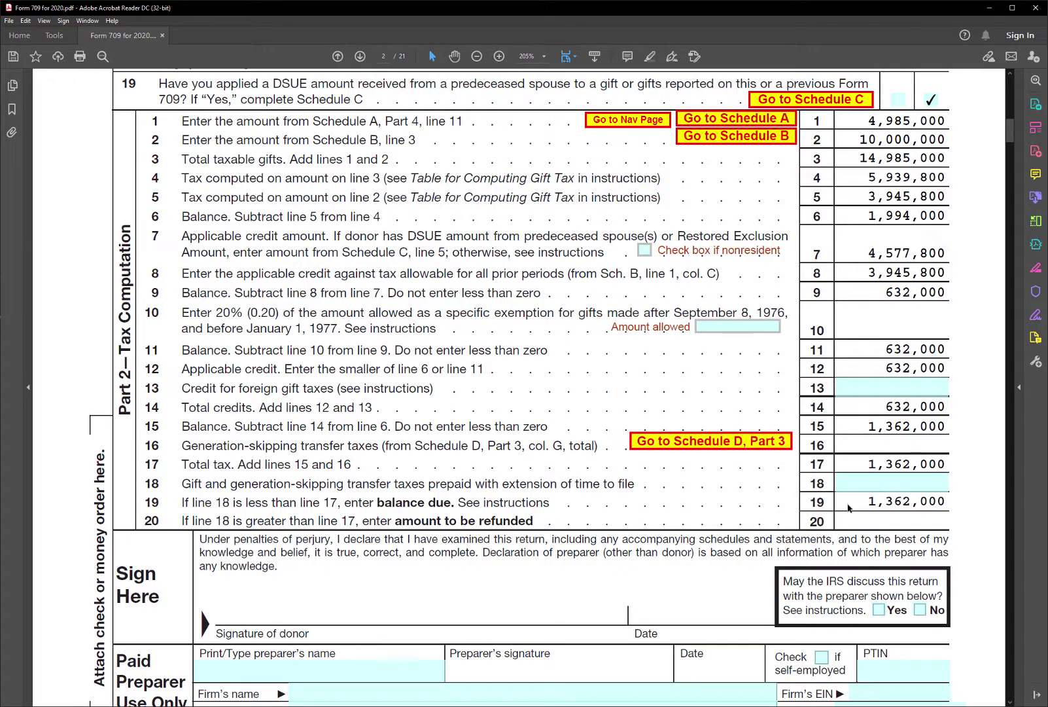
# Move the 5,000,000 cash gift entry from Schedule A, Part 1 to Part 2, Direct Skips, leaving the Part 1 rows empty
pyautogui.hotkey('alt', 'Tab')
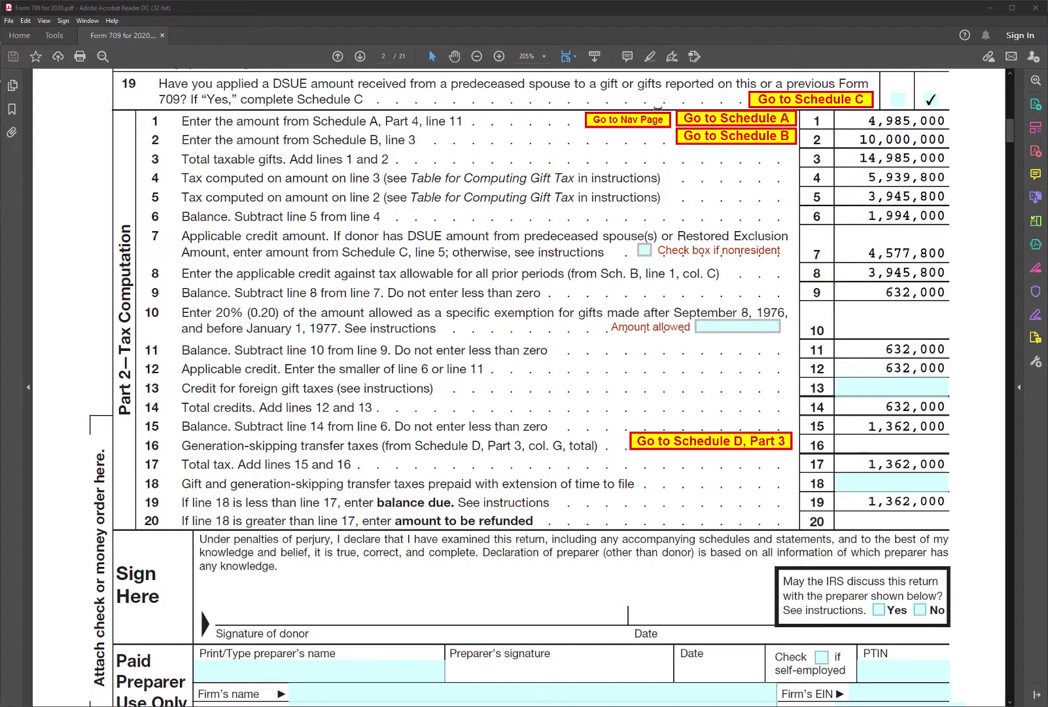
pyautogui.click(657, 120)
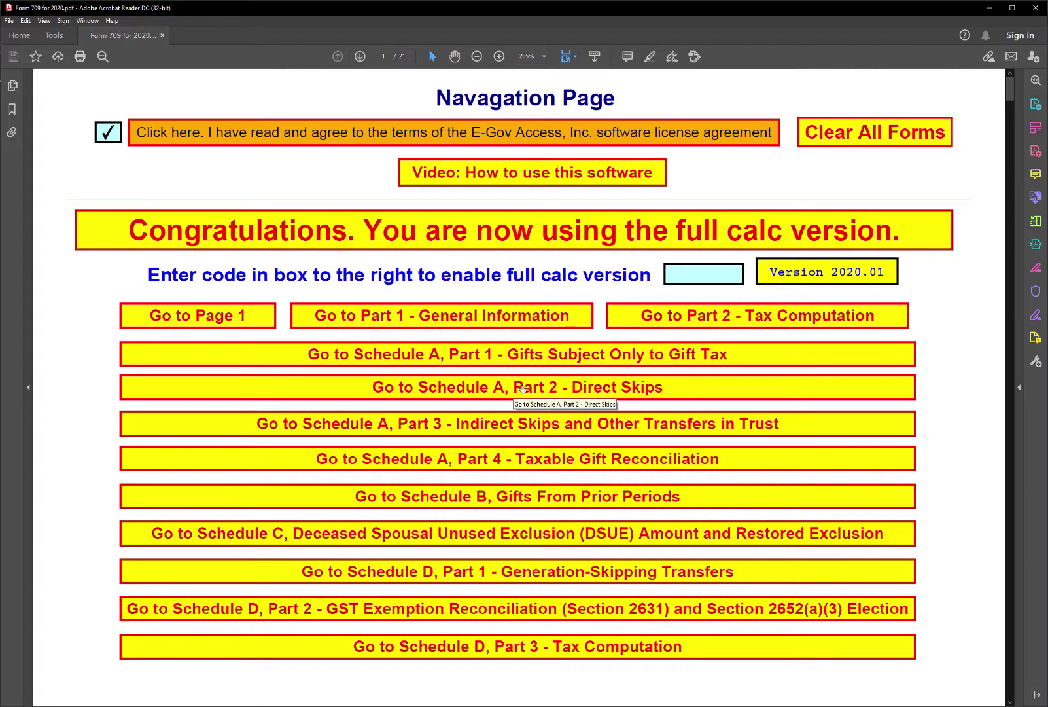
pyautogui.click(474, 389)
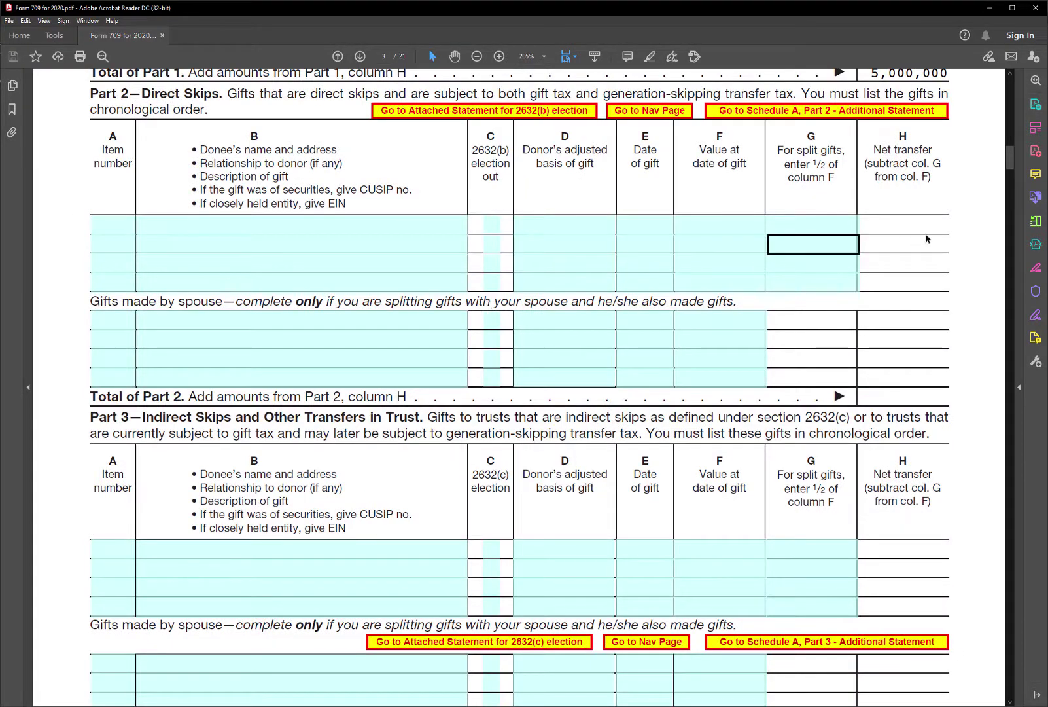
pyautogui.moveTo(1008, 157); pyautogui.dragTo(1007, 150)
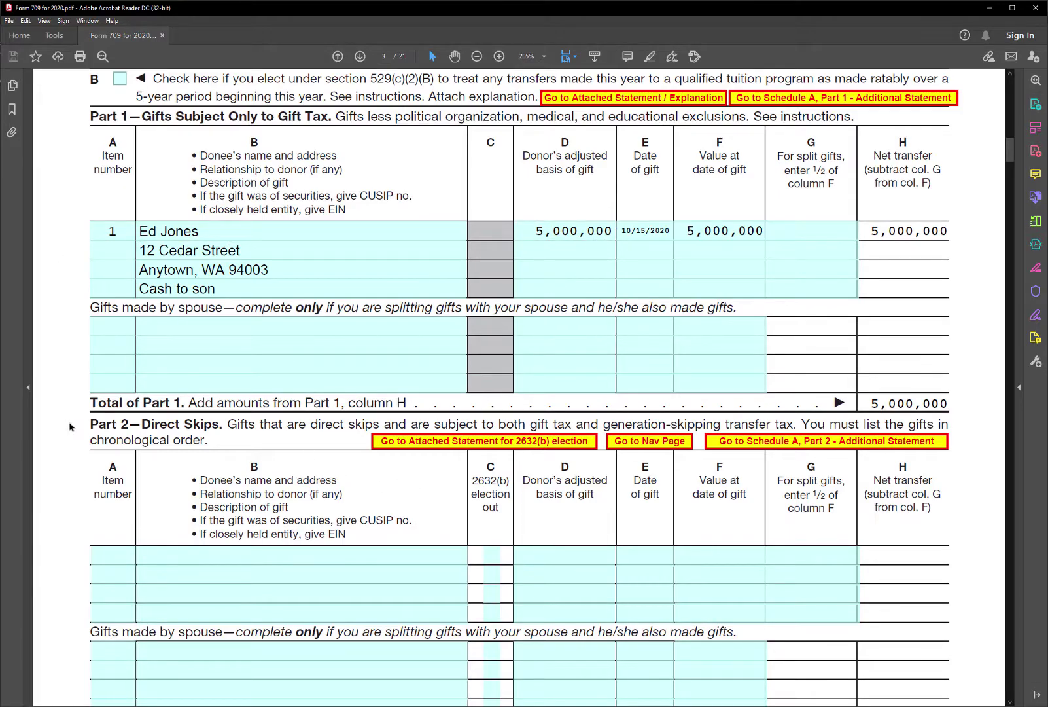
pyautogui.doubleClick(106, 233)
pyautogui.press('BackSpace')
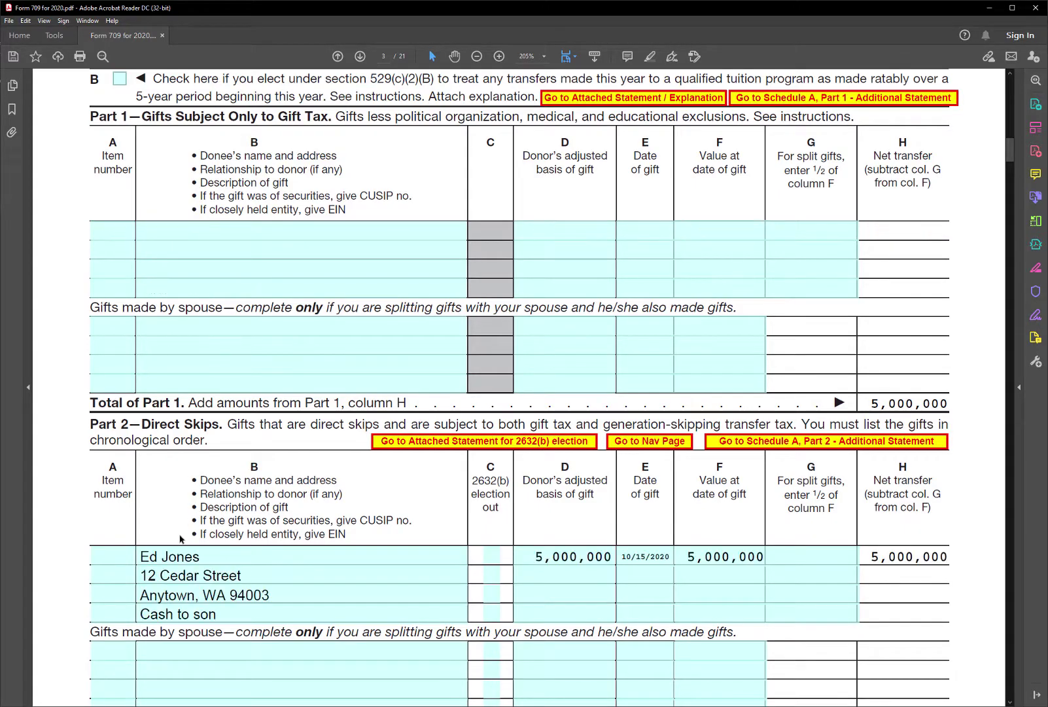
pyautogui.scroll(-1, 209, 520)
pyautogui.scroll(-1, 183, 558)
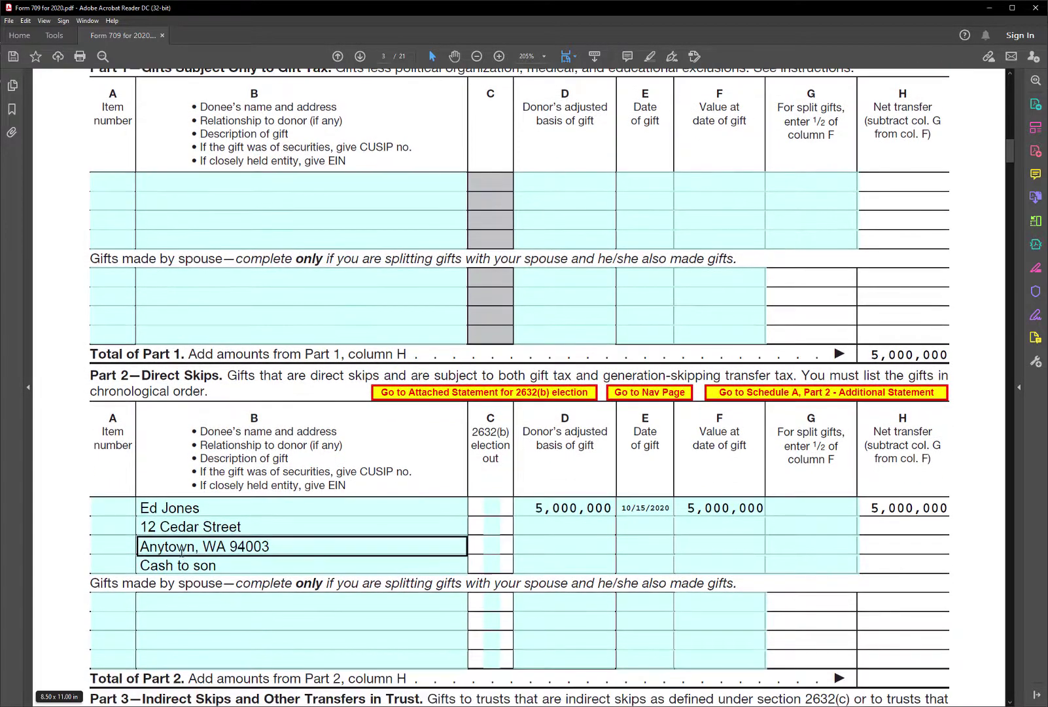
# Enter 1 as the item number of the cash gift in Schedule A, Part 2, and check the totals of both parts
pyautogui.click(115, 506)
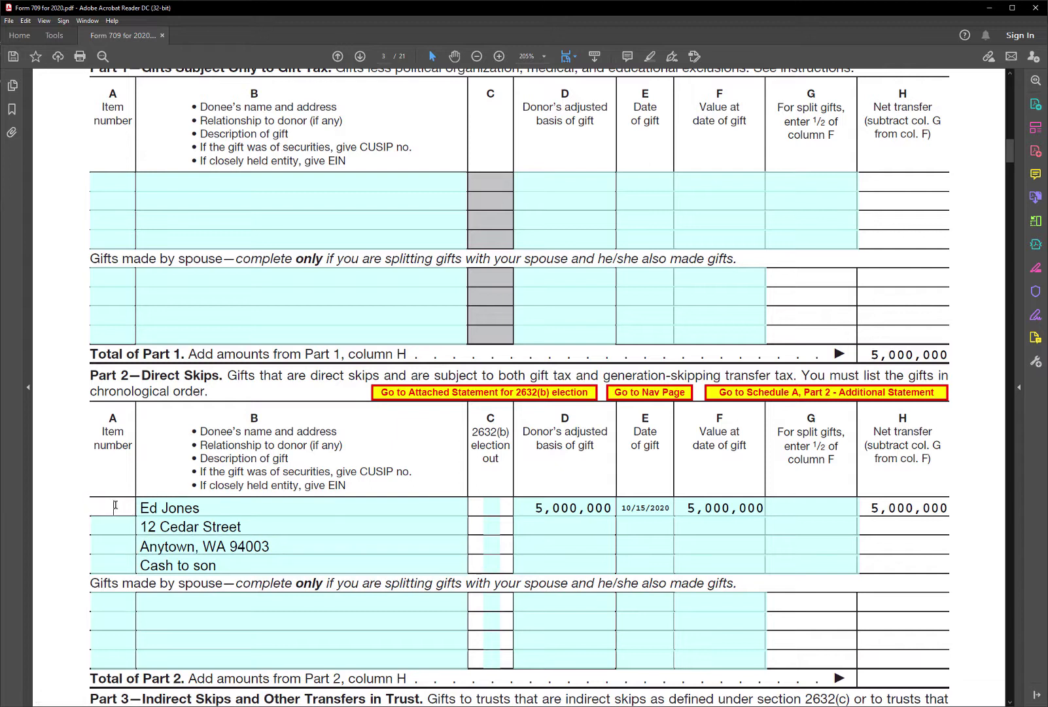
pyautogui.write('1')
pyautogui.press('Return')
pyautogui.scroll(-2, 359, 472)
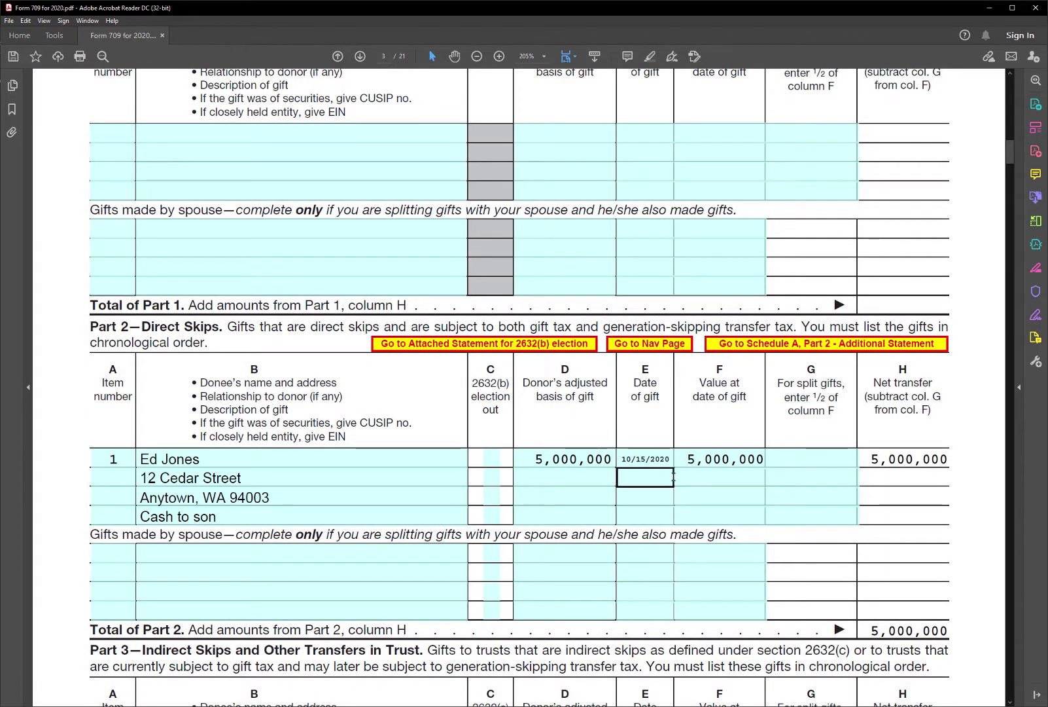
pyautogui.scroll(2, 366, 393)
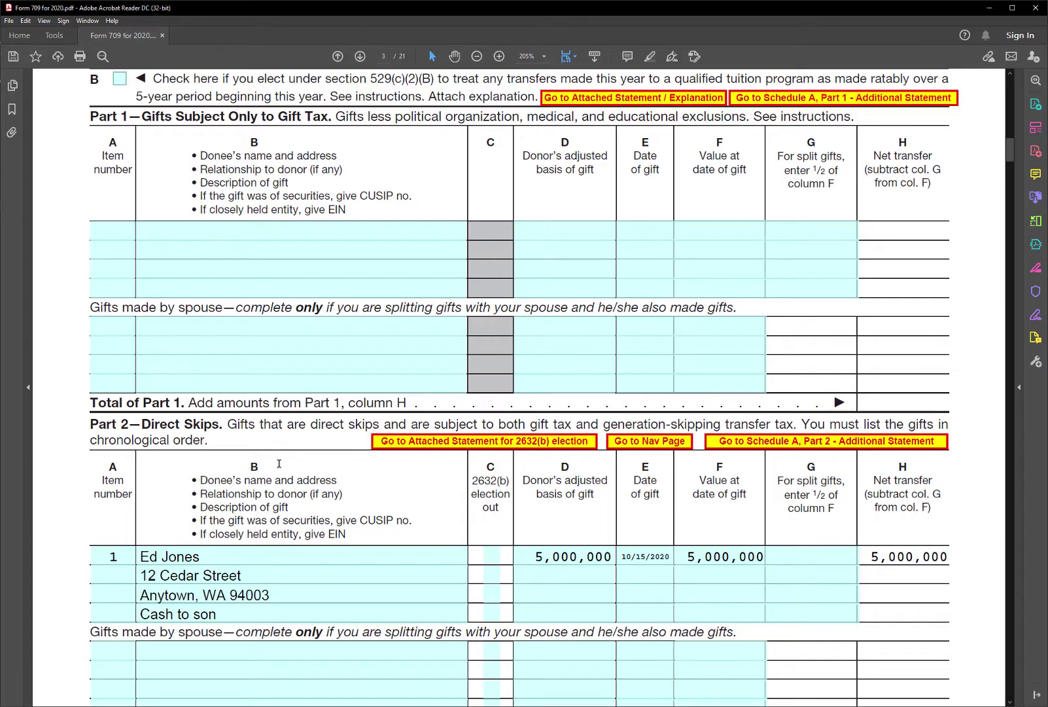
pyautogui.scroll(-2, 279, 467)
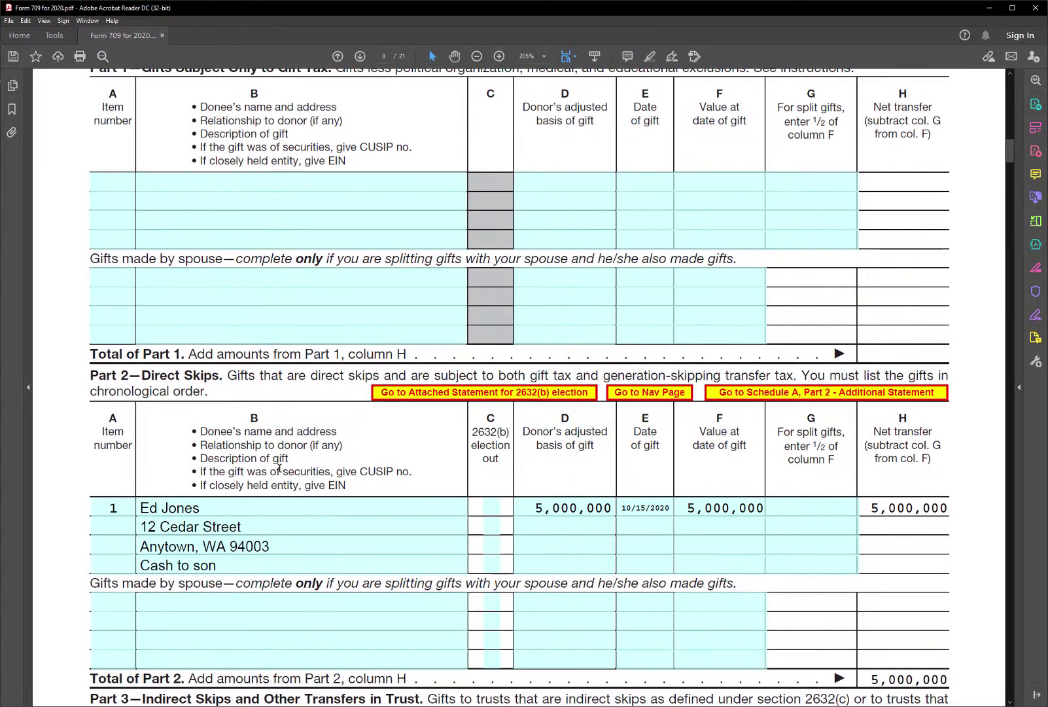
pyautogui.scroll(-1, 279, 468)
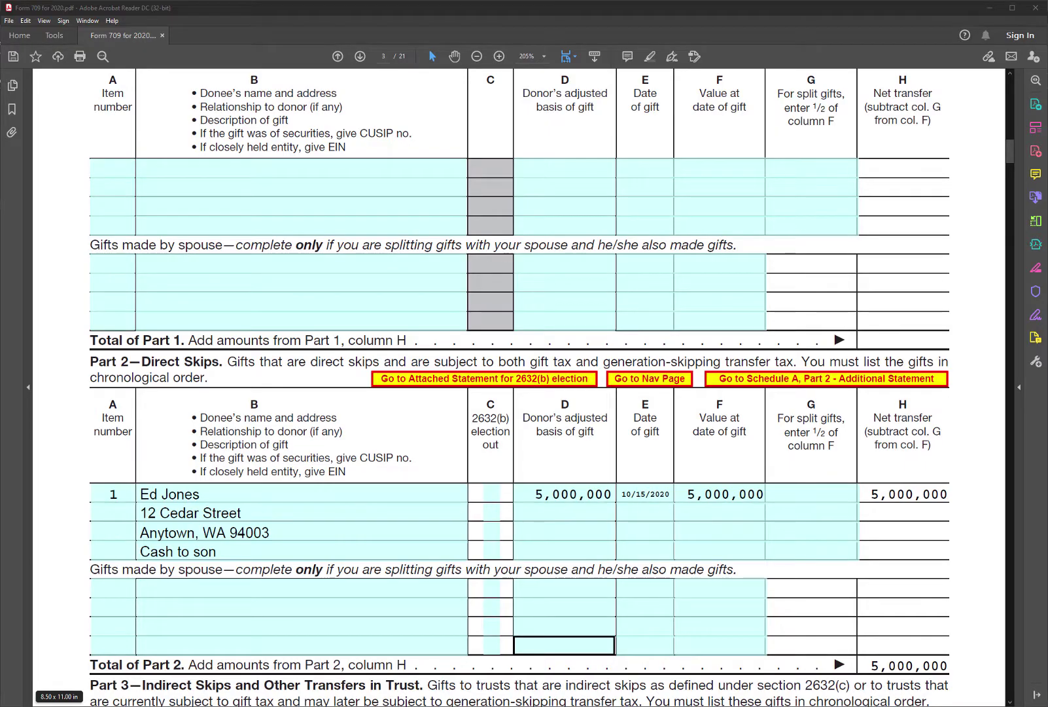
# Change the gift description in Schedule A, Part 2 to "Cash to grandson"
pyautogui.click(242, 554)
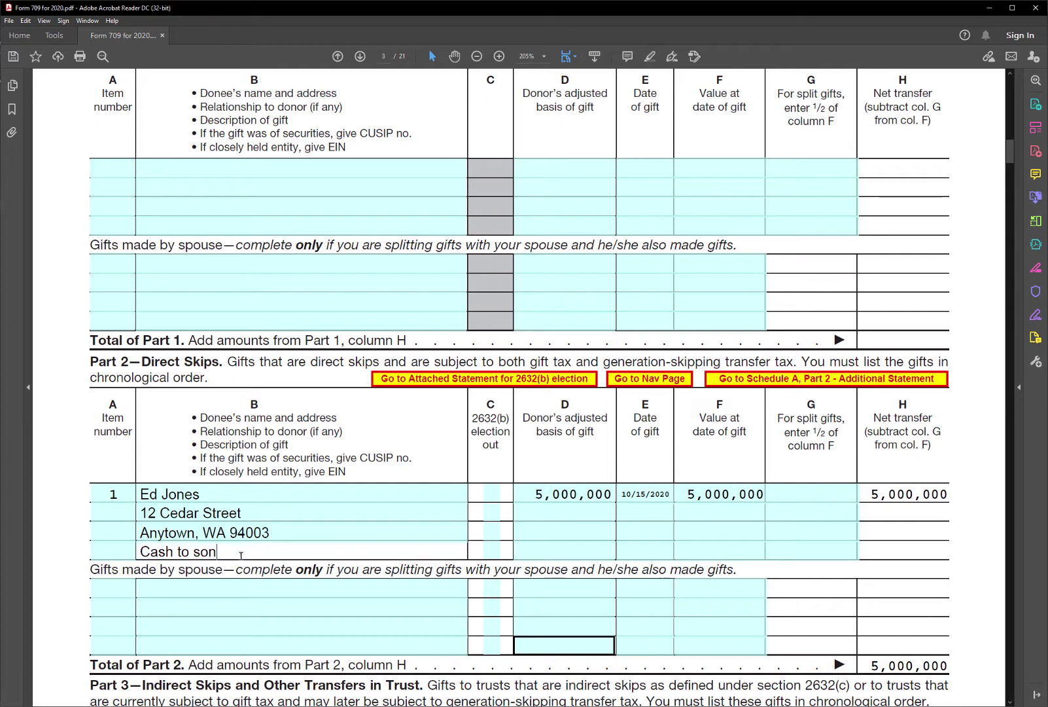
pyautogui.press('BackSpace')
pyautogui.press('BackSpace')
pyautogui.press('BackSpace')
pyautogui.write('grandson')
pyautogui.press('Return')
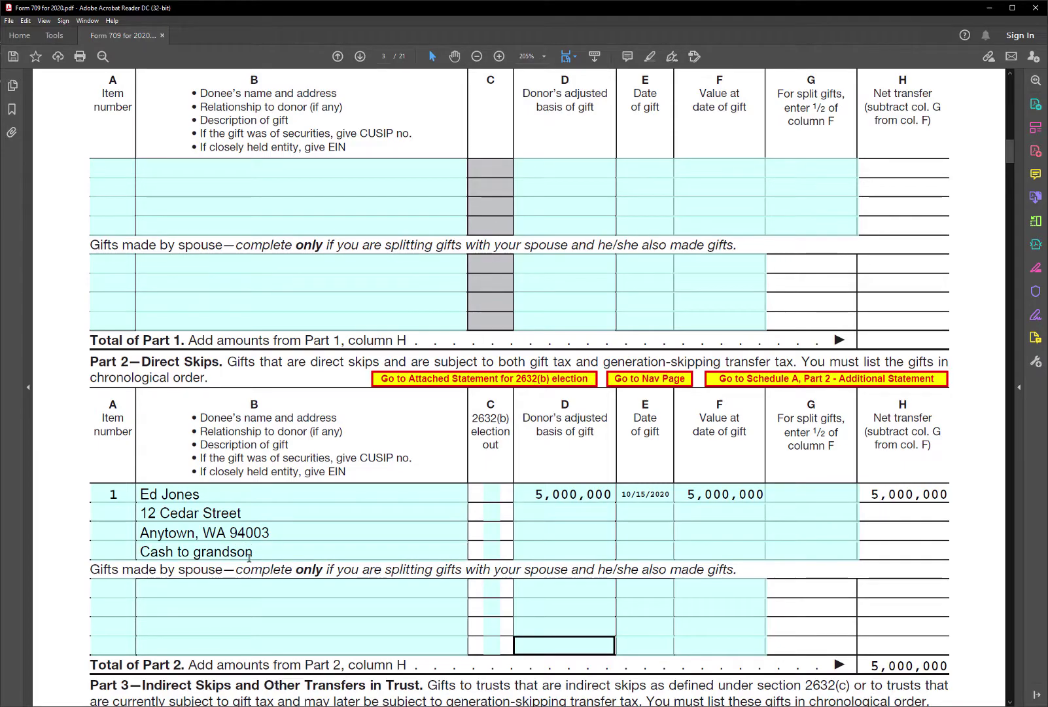
# Go to Schedule D, Part 2 and enter 10,000,000 on line 2 as the total exemption used for prior periods
pyautogui.click(653, 378)
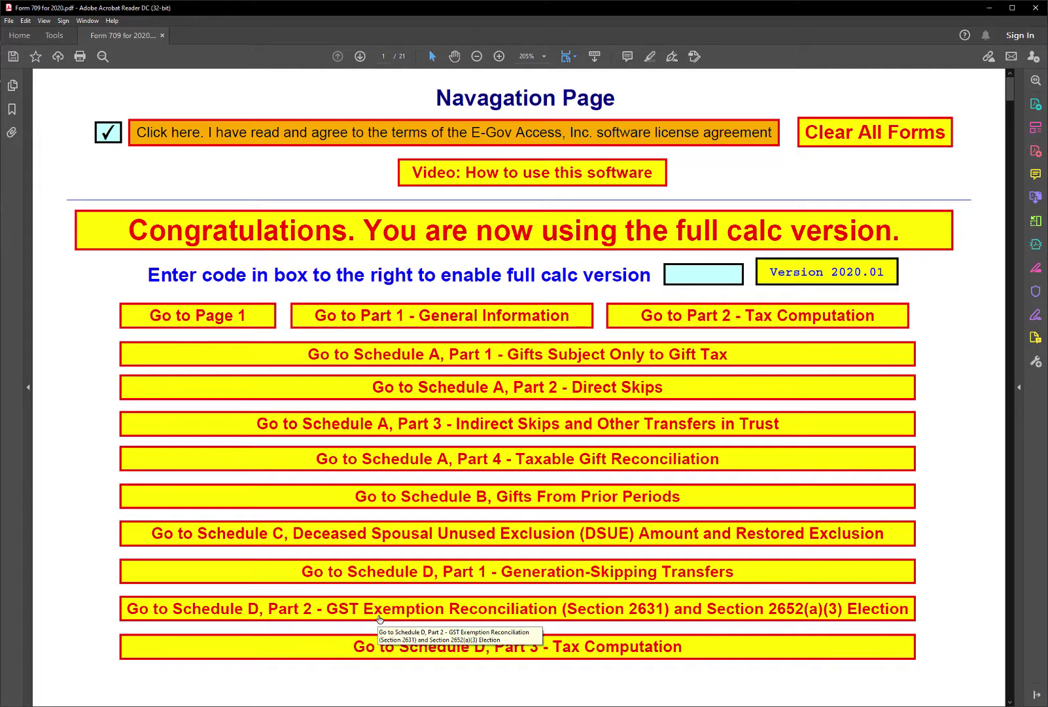
pyautogui.click(491, 610)
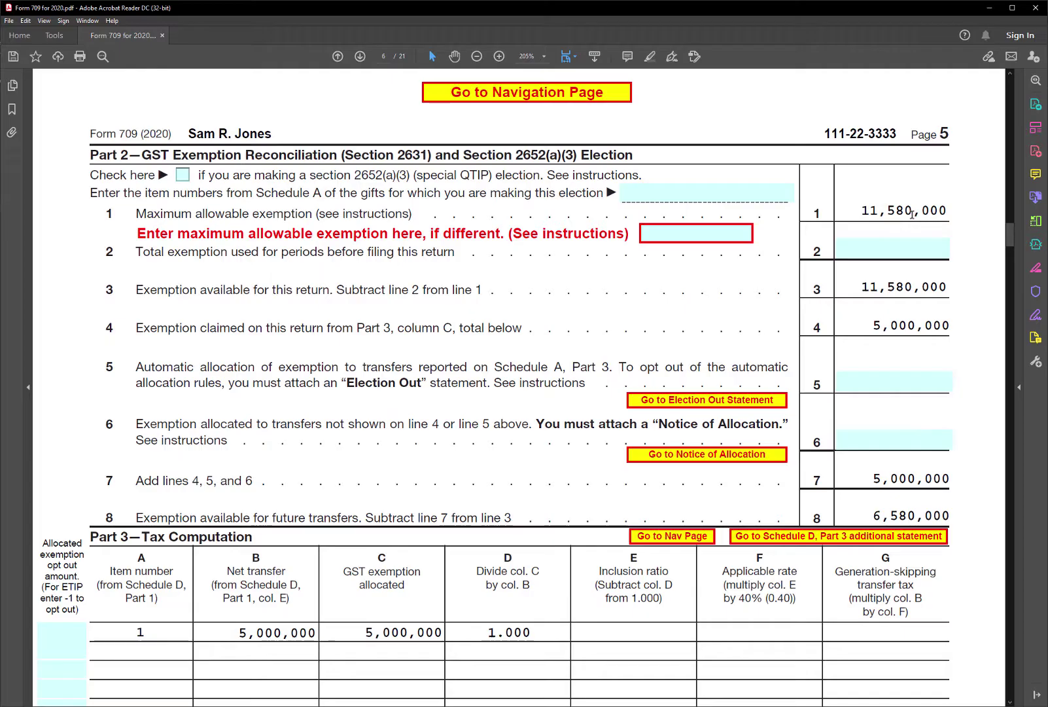
pyautogui.click(891, 248)
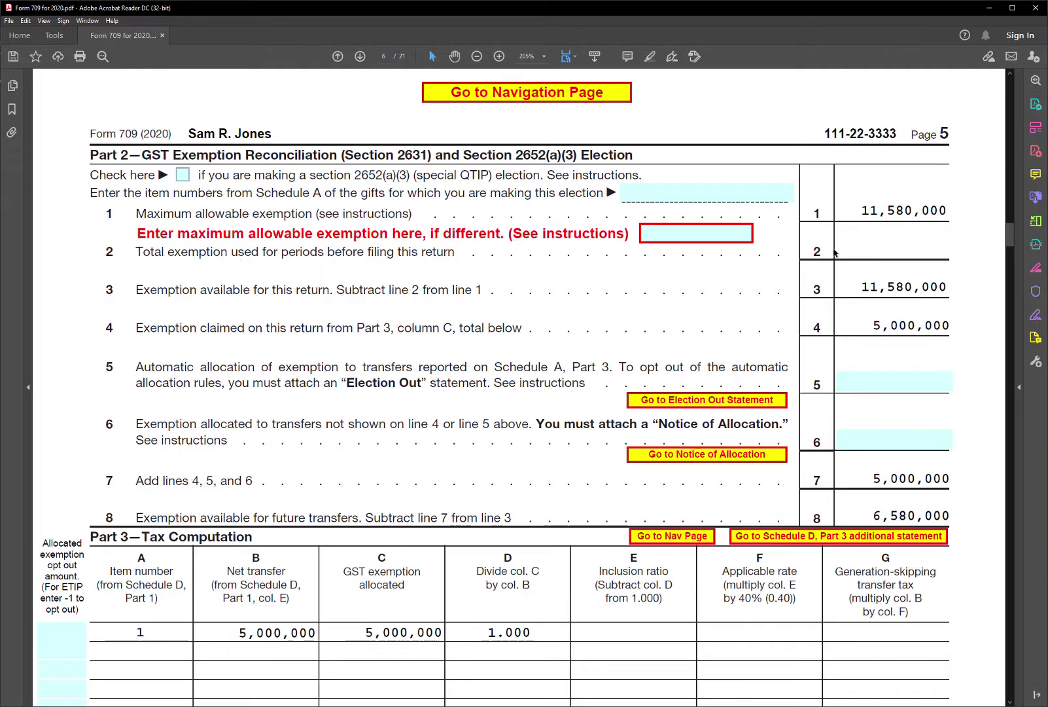
pyautogui.write('10,000,0')
pyautogui.write('00')
pyautogui.press('Return')
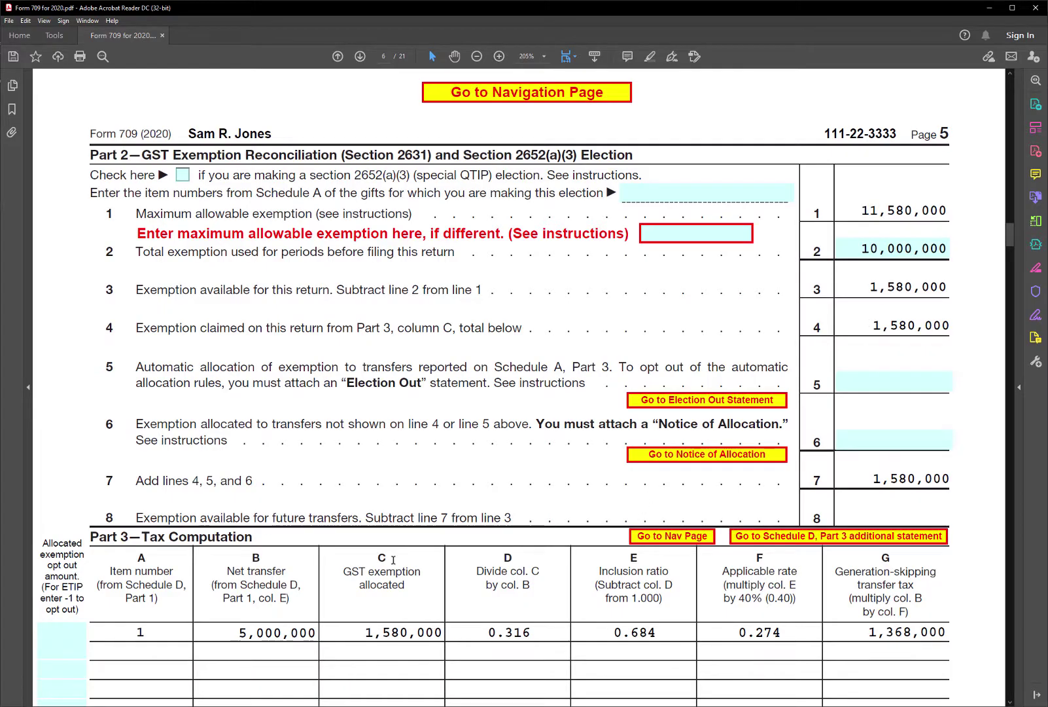
# Review the generation-skipping tax in Schedule D, Part 3, the Schedule A, Part 4 reconciliation, and the Part 2 tax computation
pyautogui.scroll(-1, 383, 589)
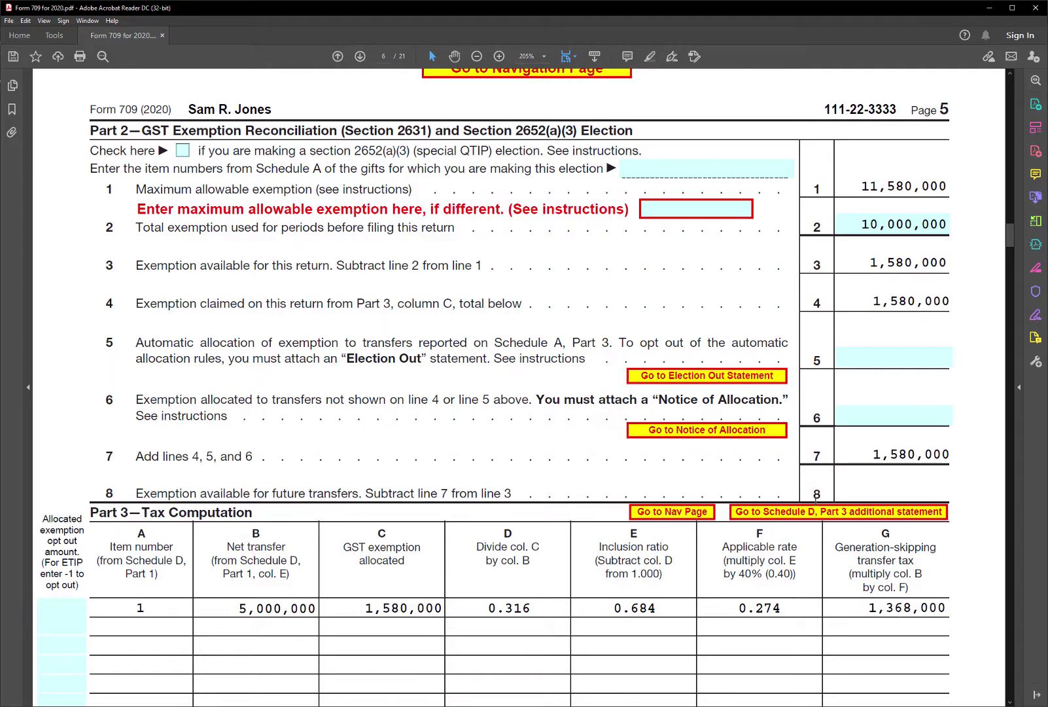
pyautogui.click(702, 515)
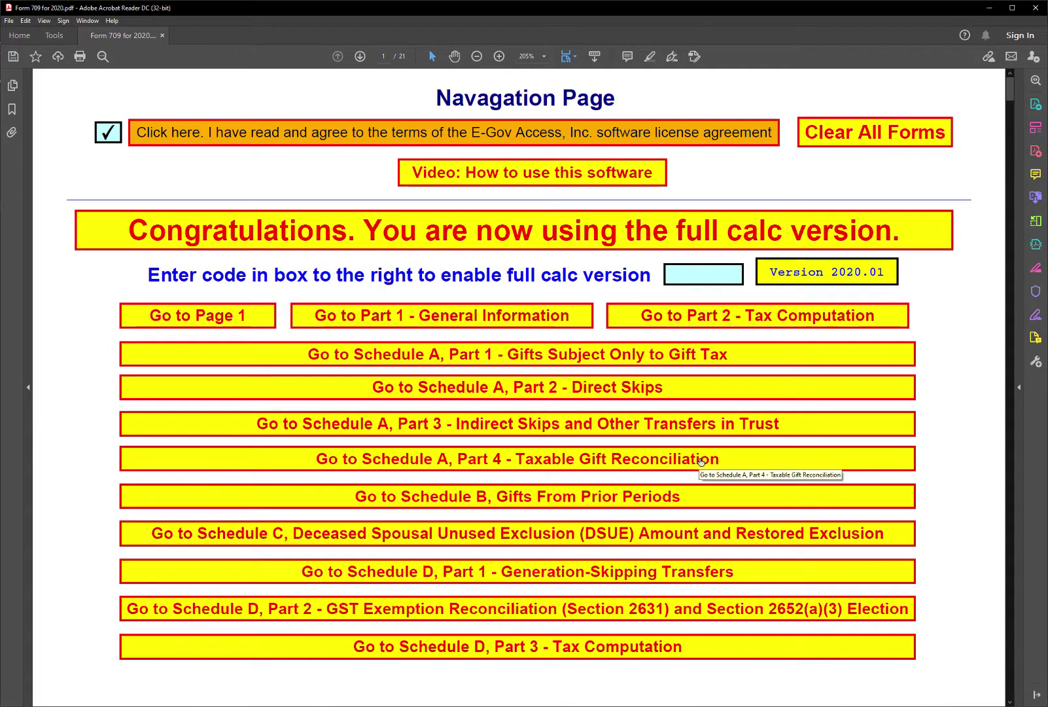
pyautogui.click(682, 461)
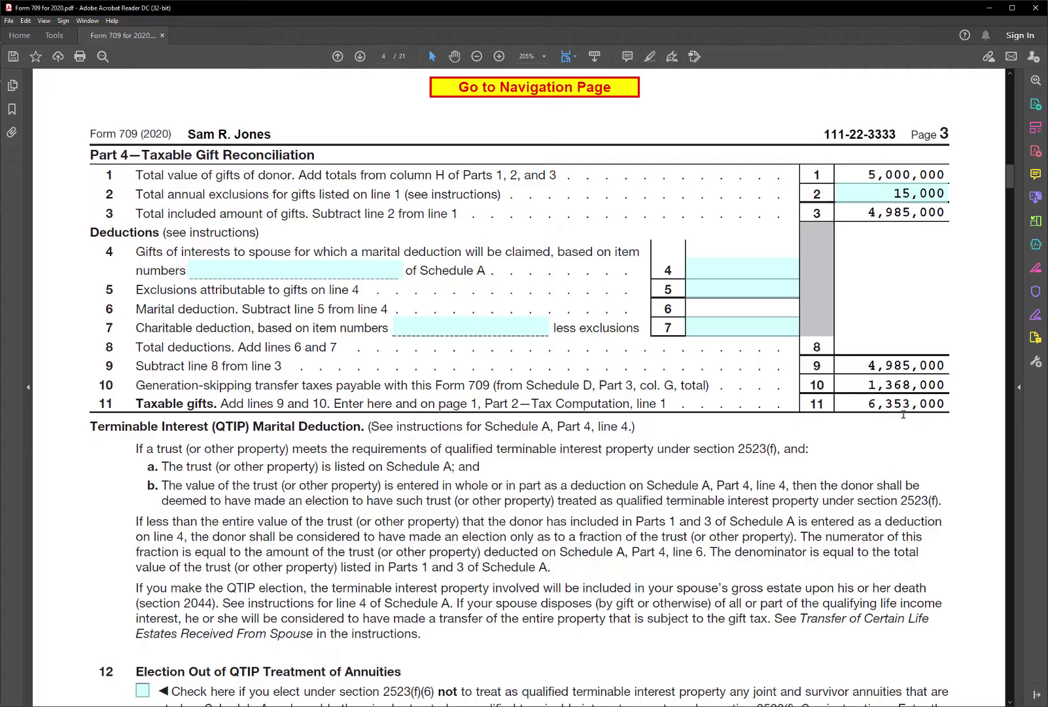
pyautogui.click(511, 86)
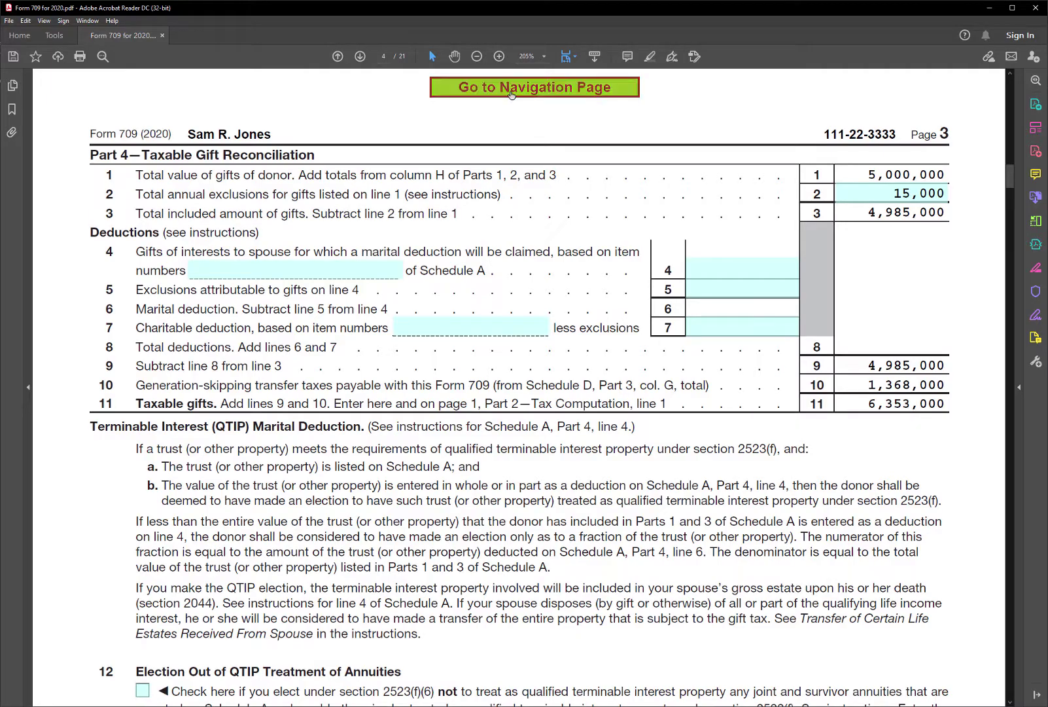
pyautogui.click(778, 319)
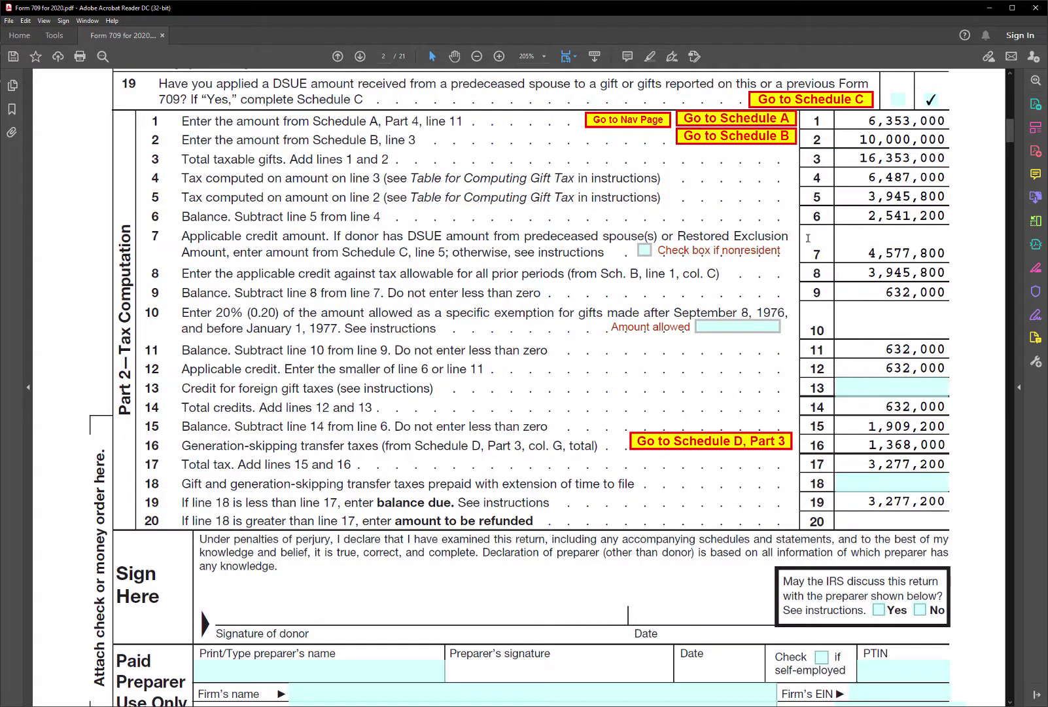